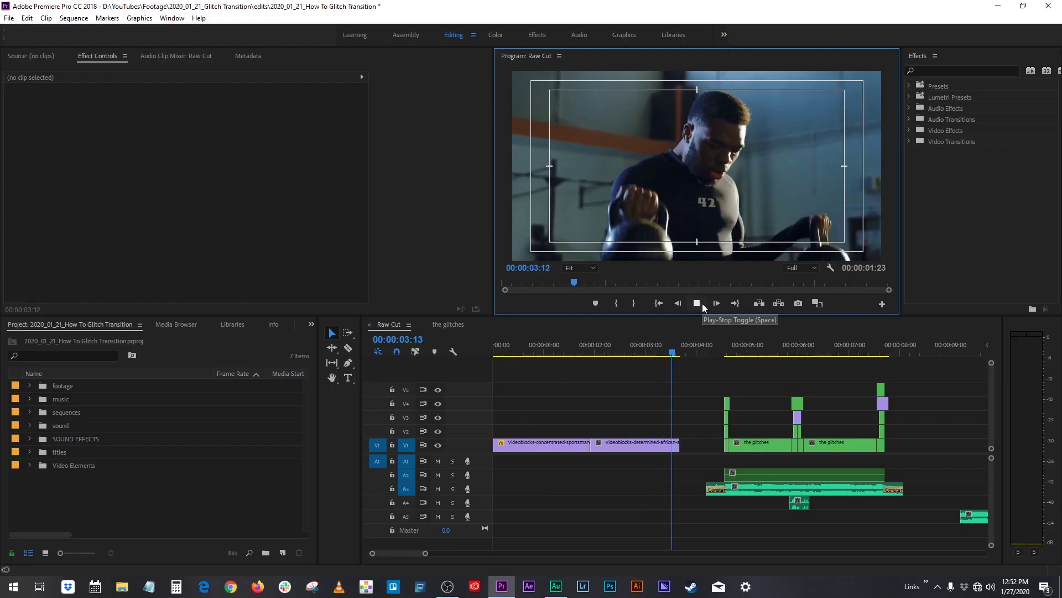
Step: Razor-cut the V1 gym clips at about 00:00:01:20 and 00:00:02:00 around the edit
{"action": "left_click", "coordinate": [699, 303]}
{"action": "left_click", "coordinate": [596, 352]}
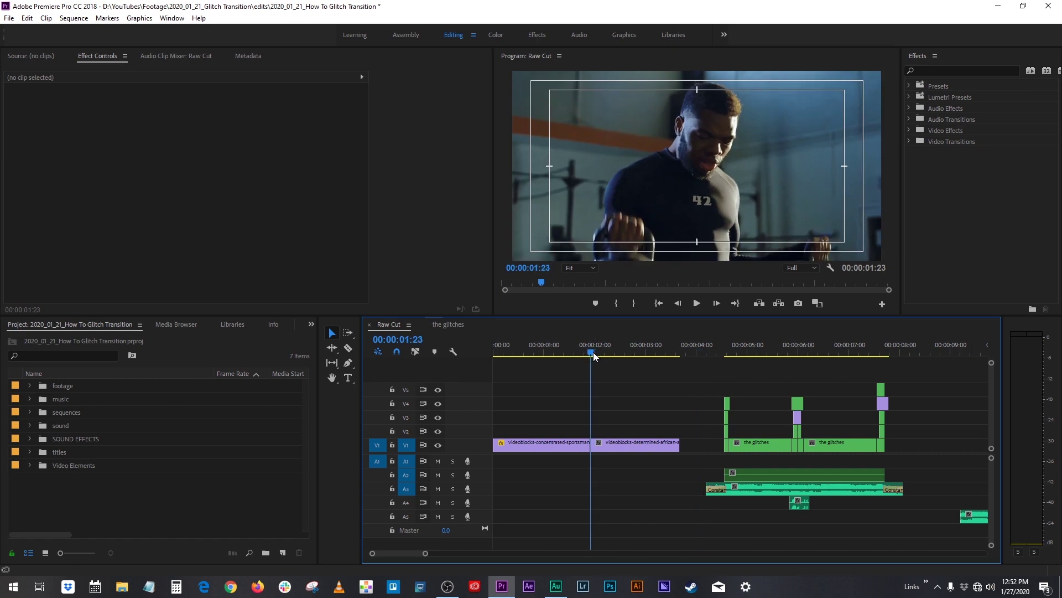
{"action": "key", "text": "c"}
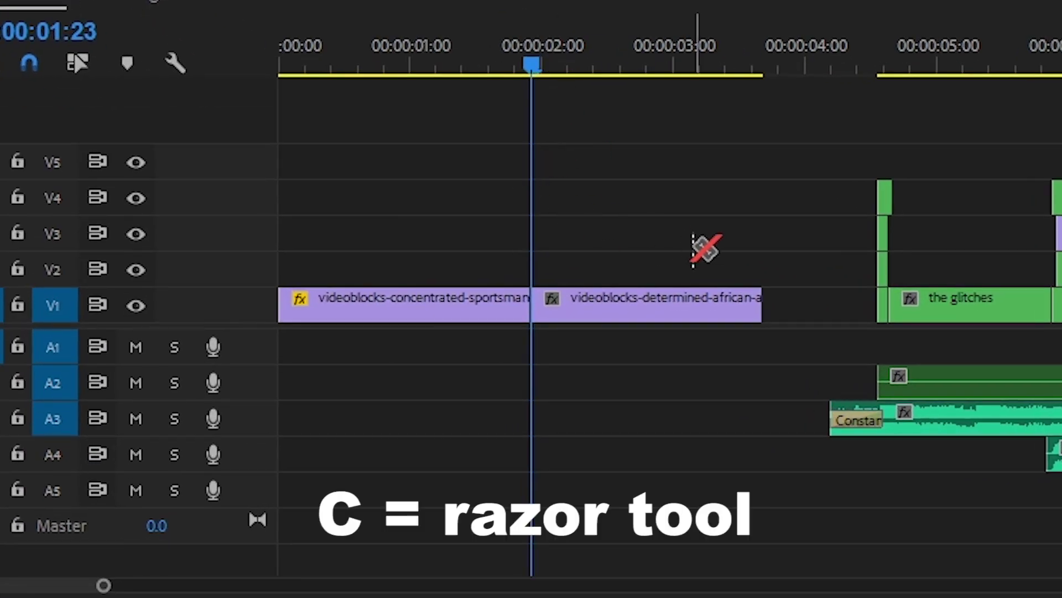
{"action": "key", "text": "Left"}
{"action": "key", "text": "Left"}
{"action": "key", "text": "Left"}
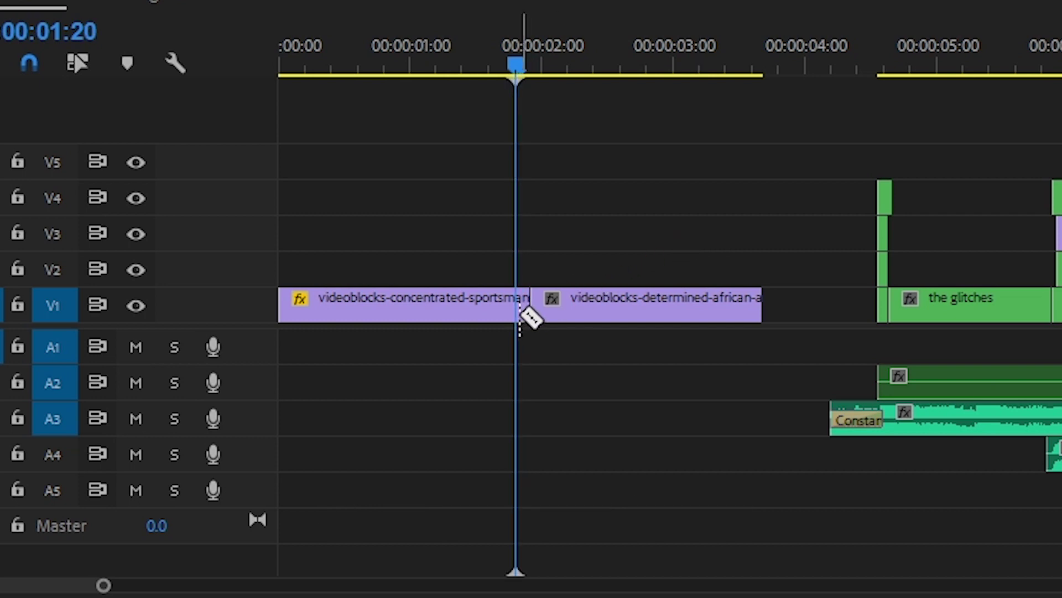
{"action": "key", "text": "space"}
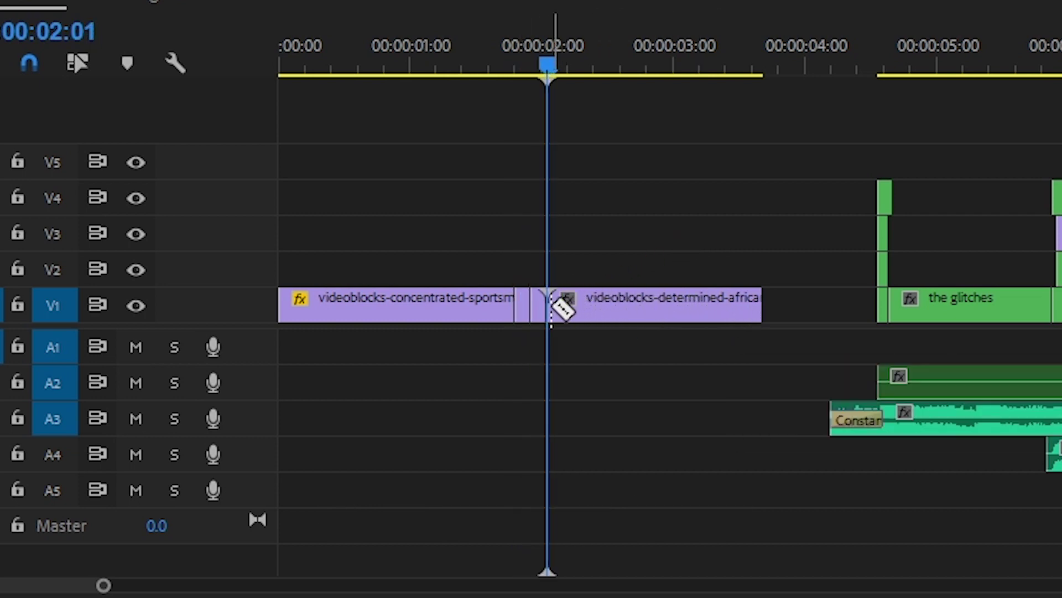
{"action": "left_click_drag", "start_coordinate": [103, 585], "coordinate": [76, 581]}
Step: Alt-drag both short pieces at the cut upward, stacking copies on V2 and V3
{"action": "left_click_drag", "start_coordinate": [680, 71], "coordinate": [875, 83]}
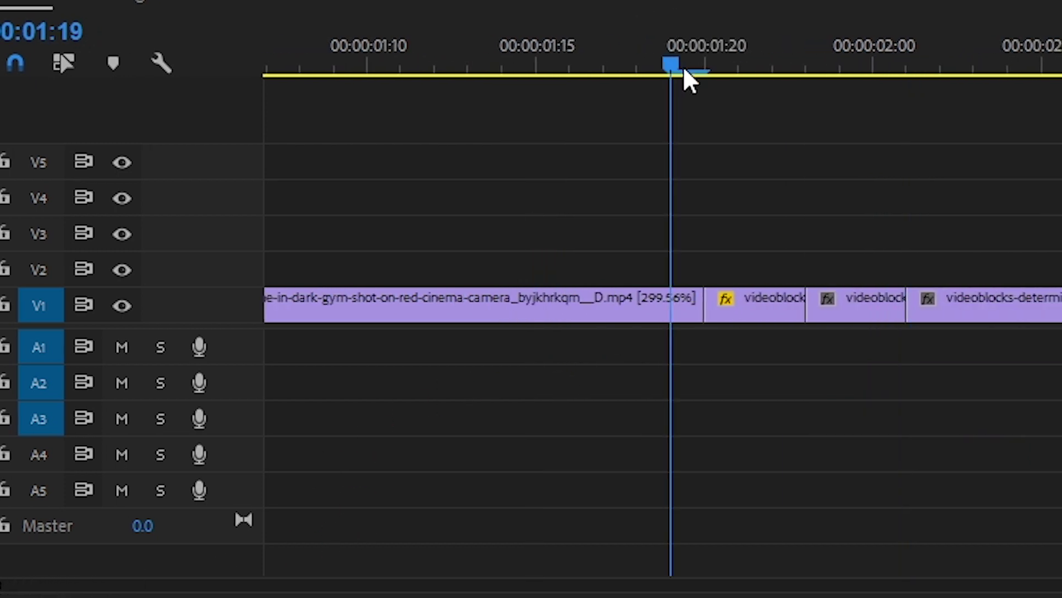
{"action": "left_click_drag", "start_coordinate": [602, 84], "coordinate": [535, 84]}
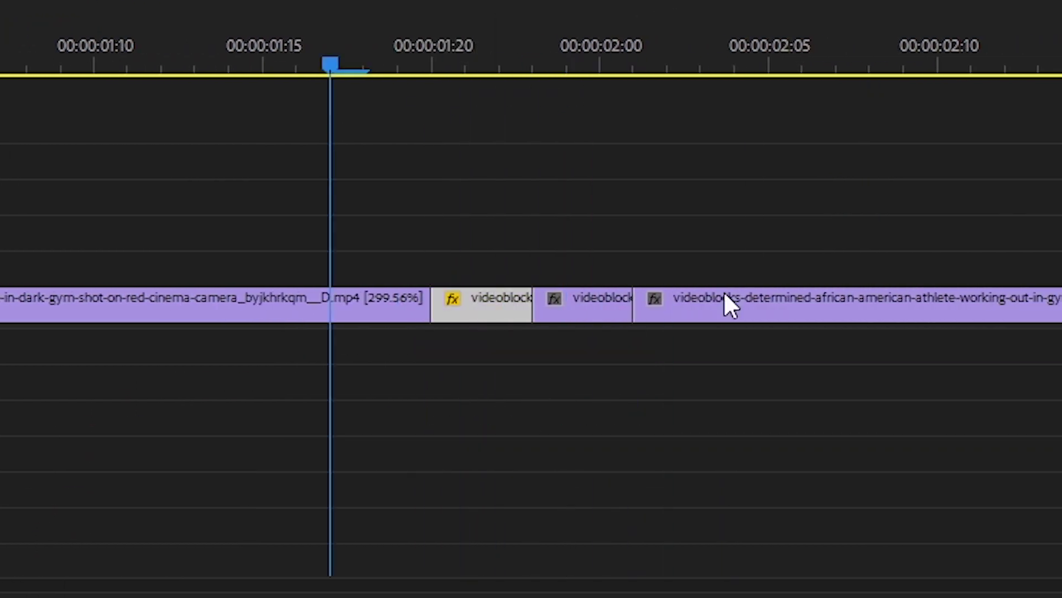
{"action": "left_click_drag", "start_coordinate": [517, 308], "coordinate": [482, 243]}
{"action": "left_click_drag", "start_coordinate": [581, 301], "coordinate": [599, 228]}
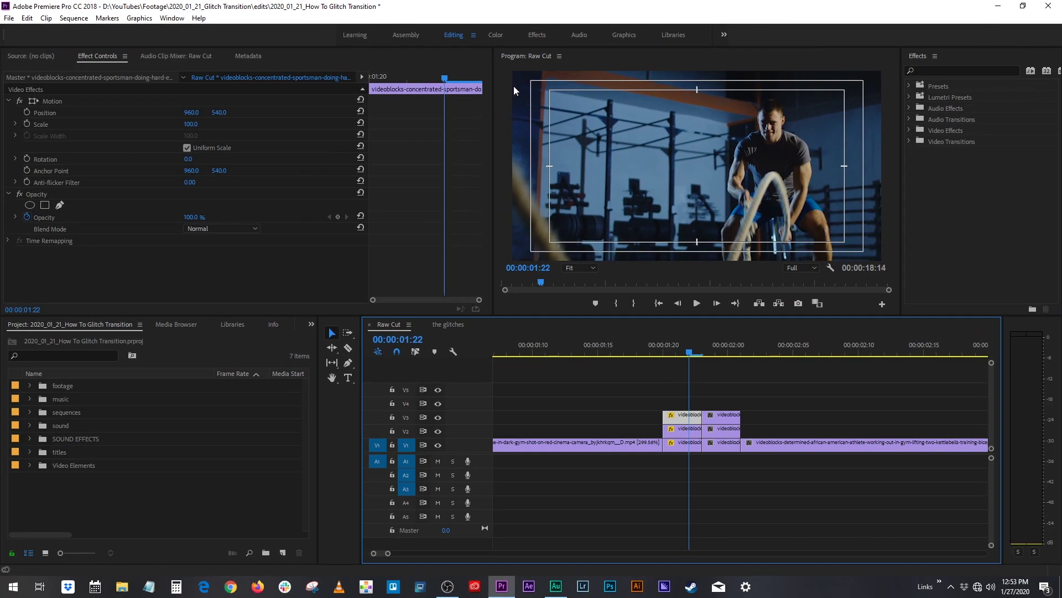
Step: In the Color workspace's RGB Curves, pull the Red and Green curves down to zero
{"action": "left_click", "coordinate": [495, 36]}
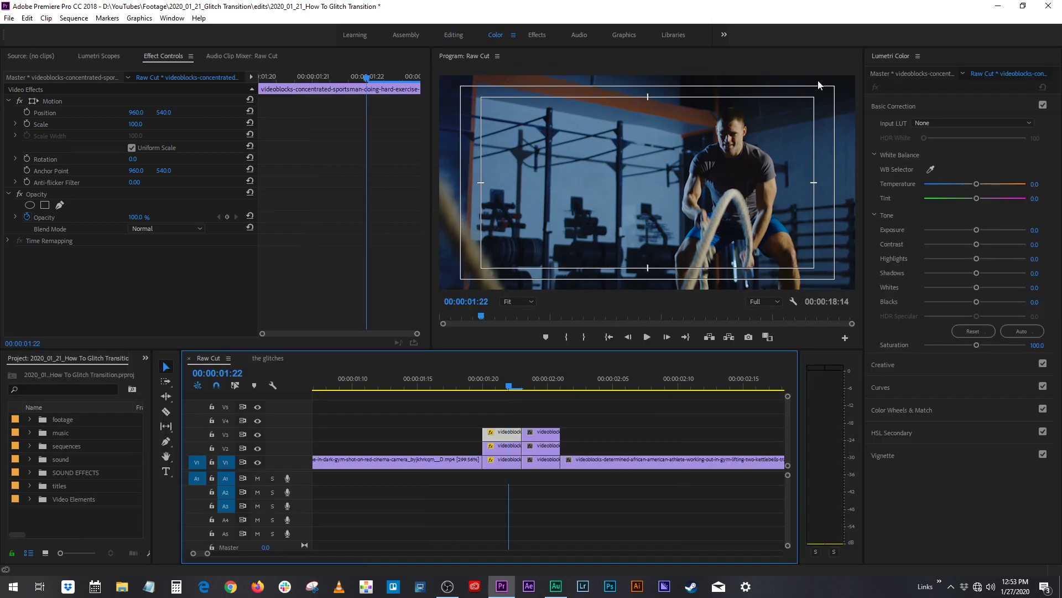
{"action": "left_click", "coordinate": [897, 386]}
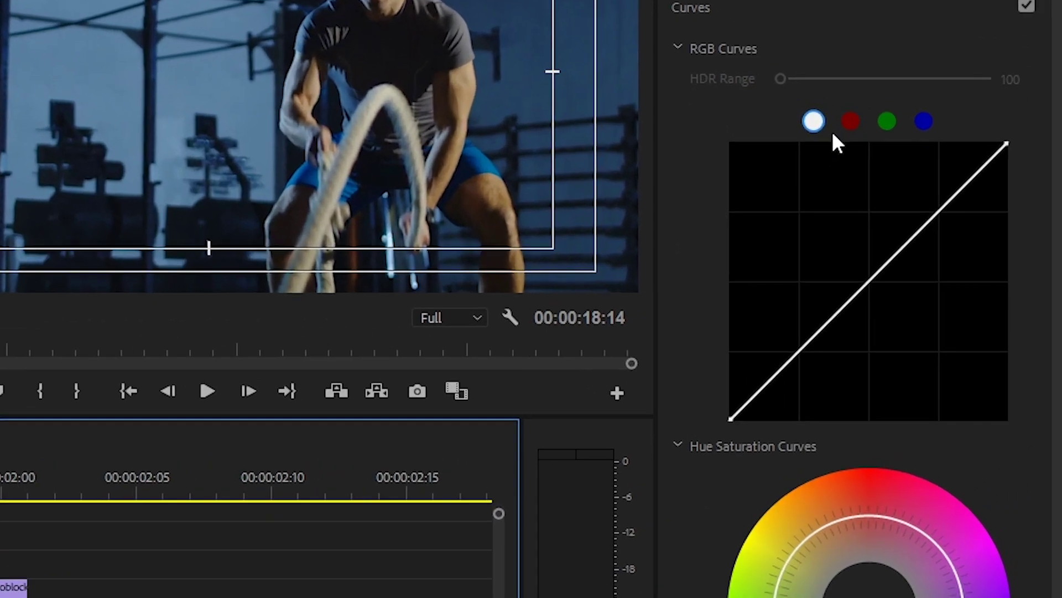
{"action": "left_click", "coordinate": [851, 121]}
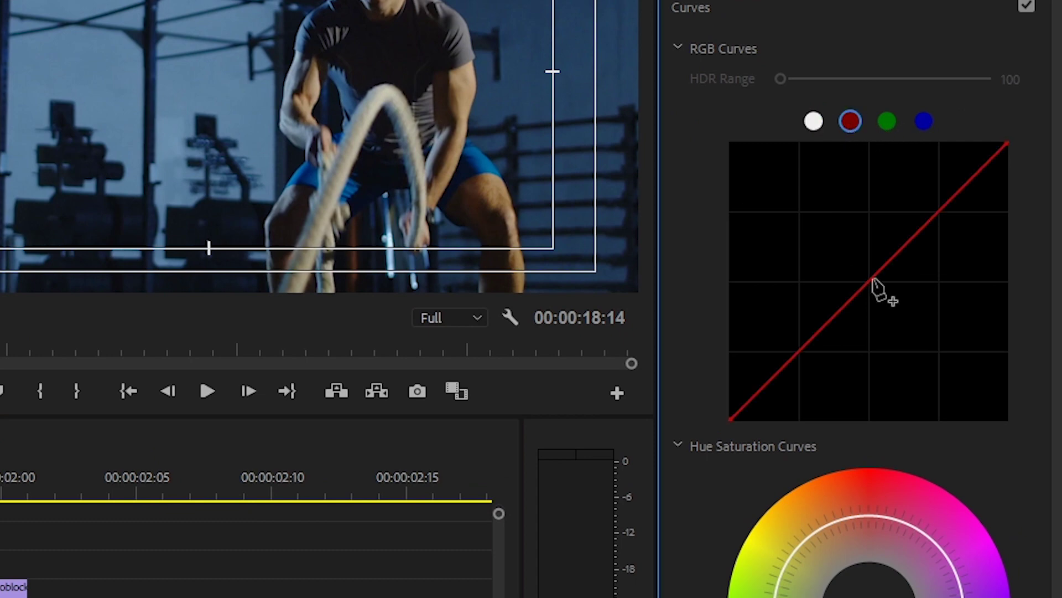
{"action": "left_click_drag", "start_coordinate": [873, 285], "coordinate": [1012, 487]}
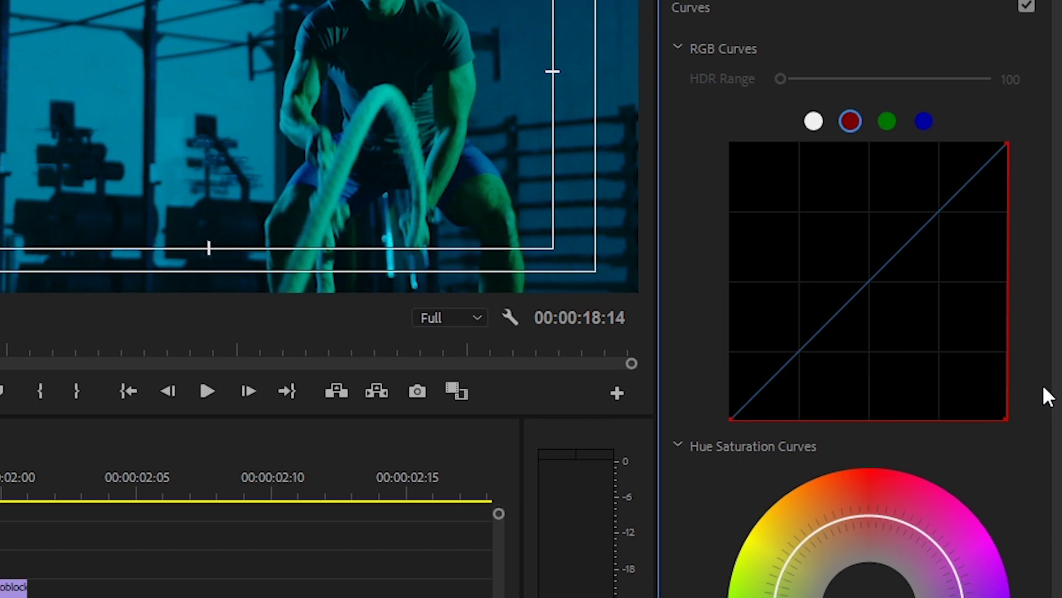
{"action": "left_click", "coordinate": [887, 122]}
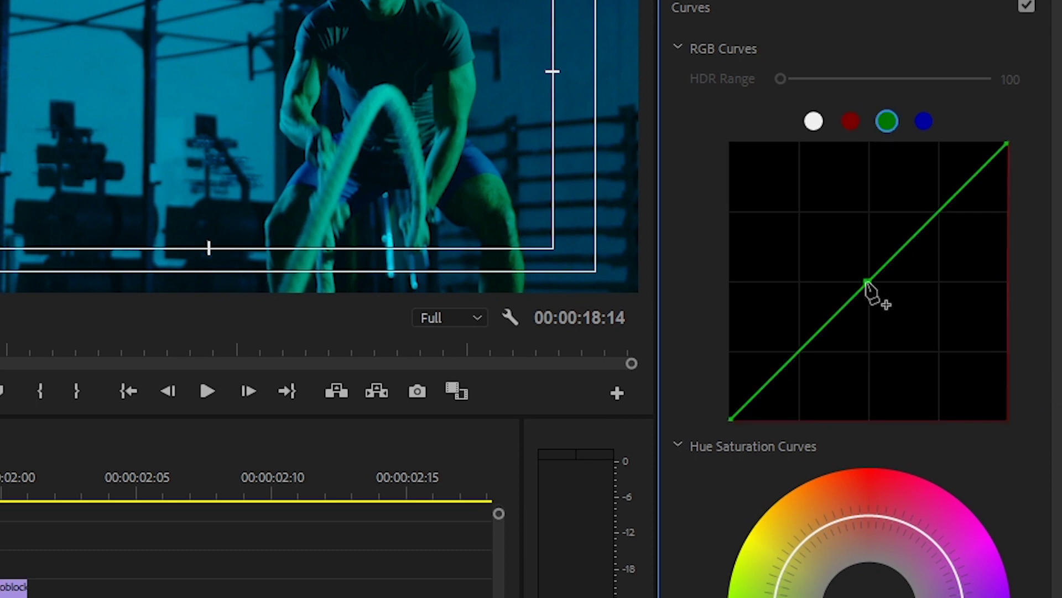
{"action": "left_click_drag", "start_coordinate": [868, 283], "coordinate": [1018, 487]}
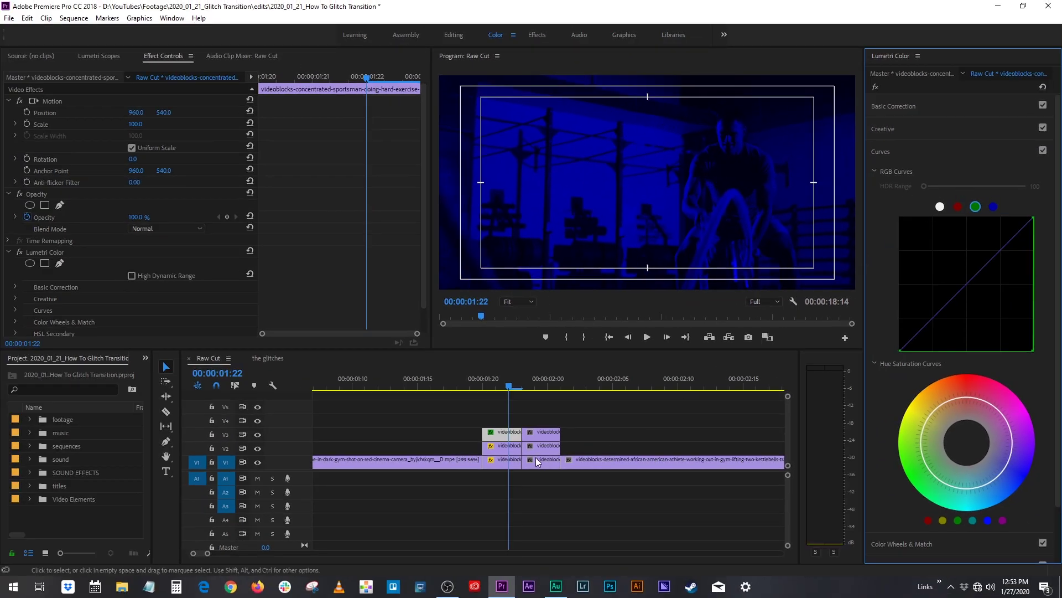
Step: Start a green-channel curve on the middle piece and a red-channel curve on the bottom piece
{"action": "left_click", "coordinate": [511, 450]}
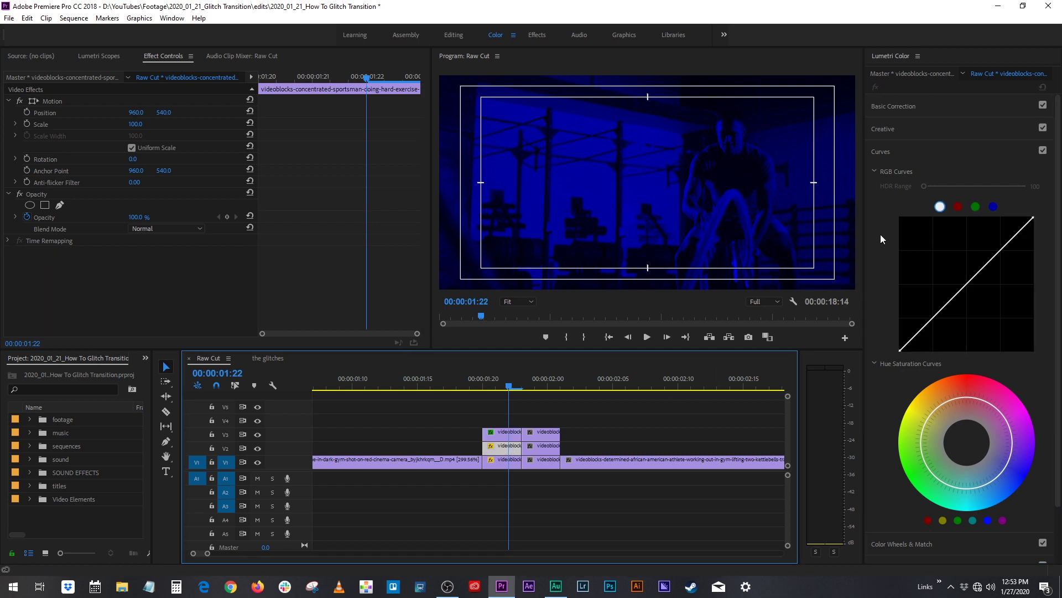
{"action": "left_click", "coordinate": [976, 208]}
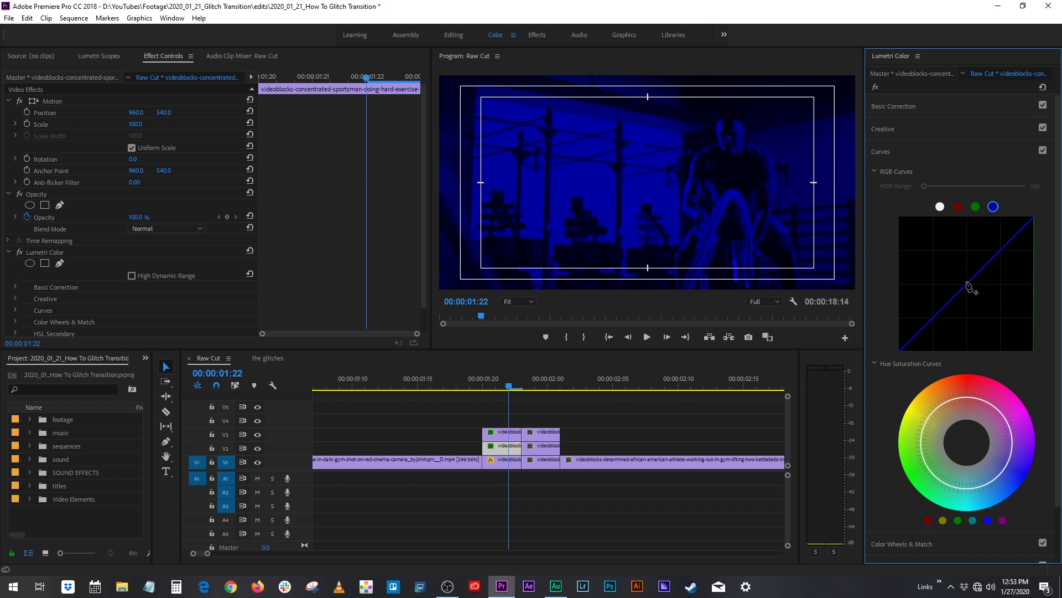
{"action": "left_click", "coordinate": [509, 459]}
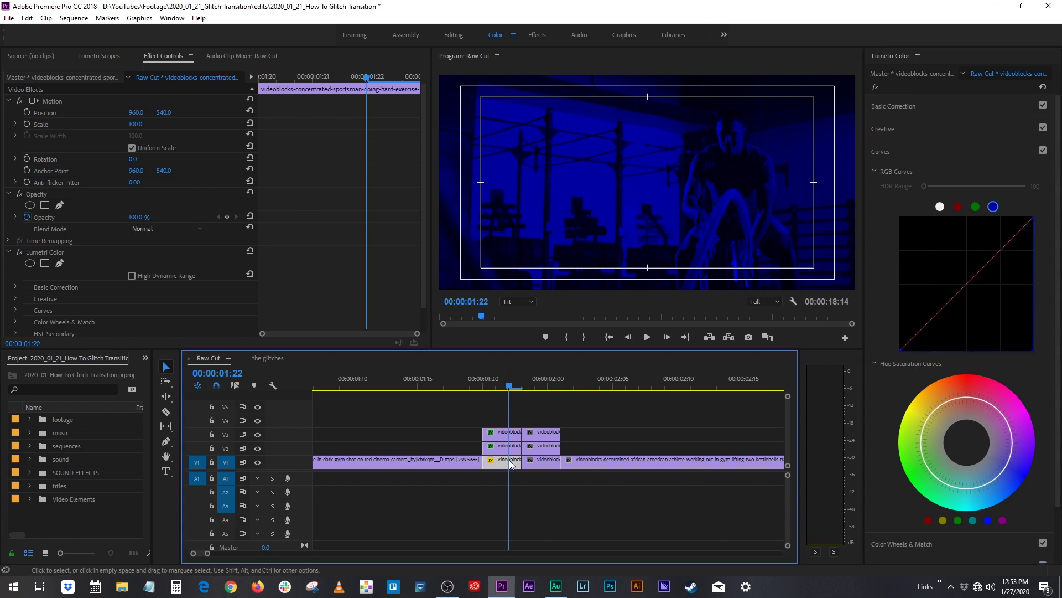
{"action": "left_click", "coordinate": [959, 207]}
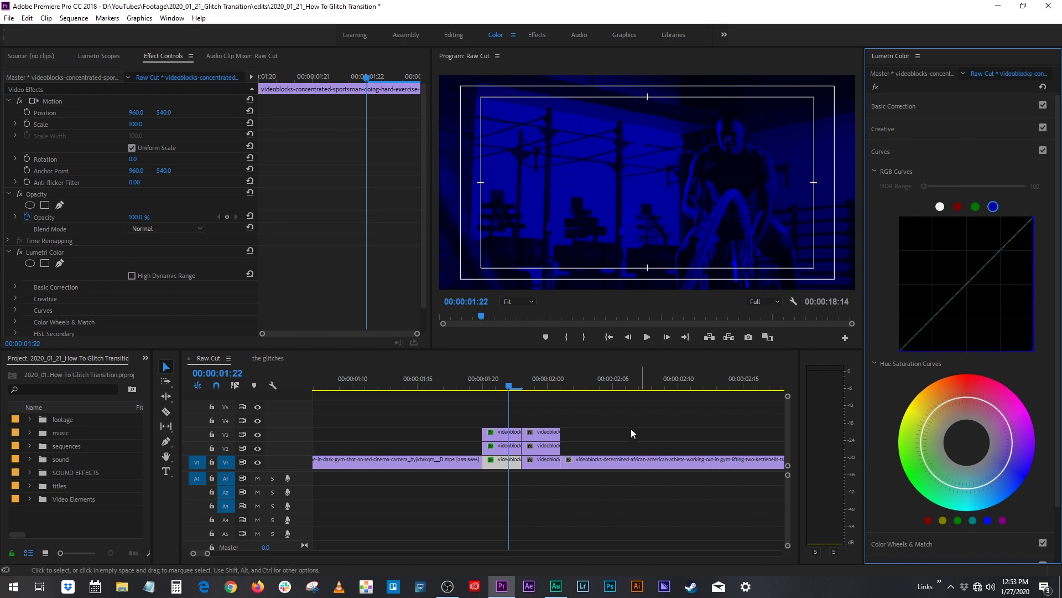
Step: Pull the green curve down on the second top piece at 02:00 so it turns deep blue
{"action": "left_click", "coordinate": [547, 381]}
{"action": "left_click", "coordinate": [975, 207]}
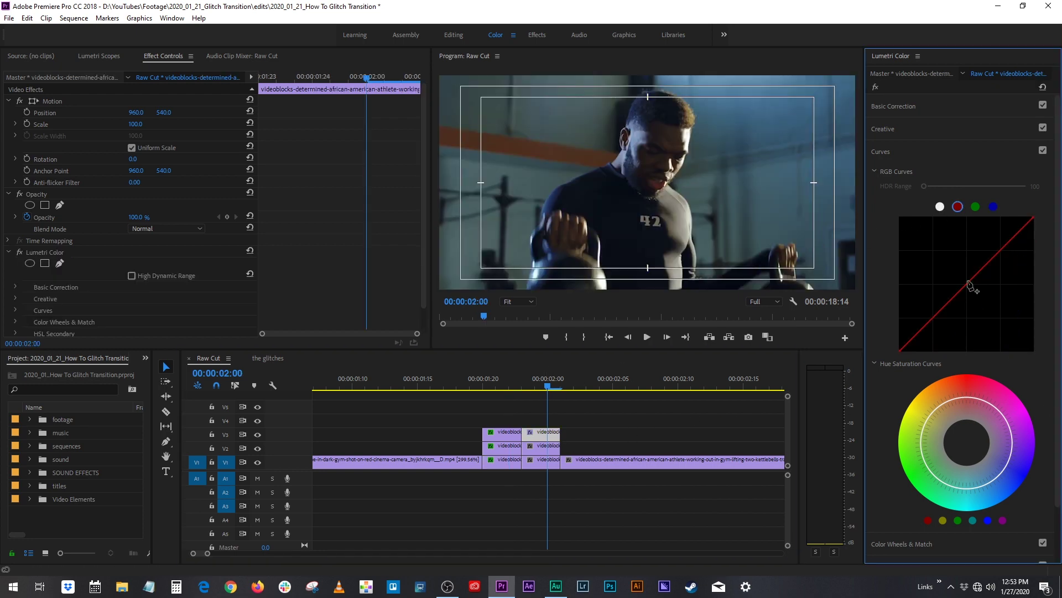
{"action": "left_click_drag", "start_coordinate": [968, 284], "coordinate": [1032, 350]}
{"action": "left_click", "coordinate": [996, 206]}
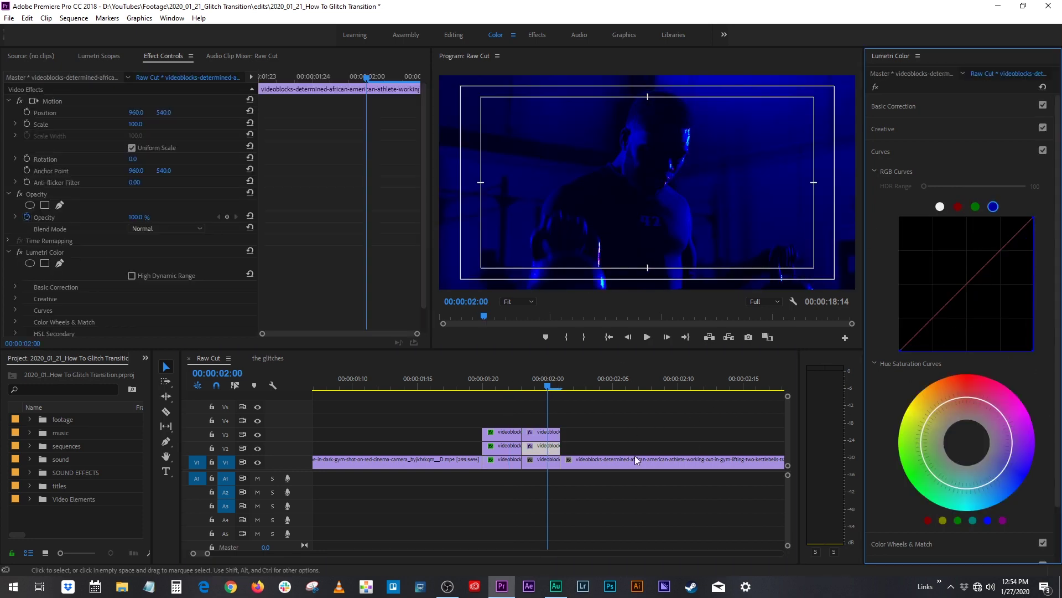
{"action": "key", "text": "d"}
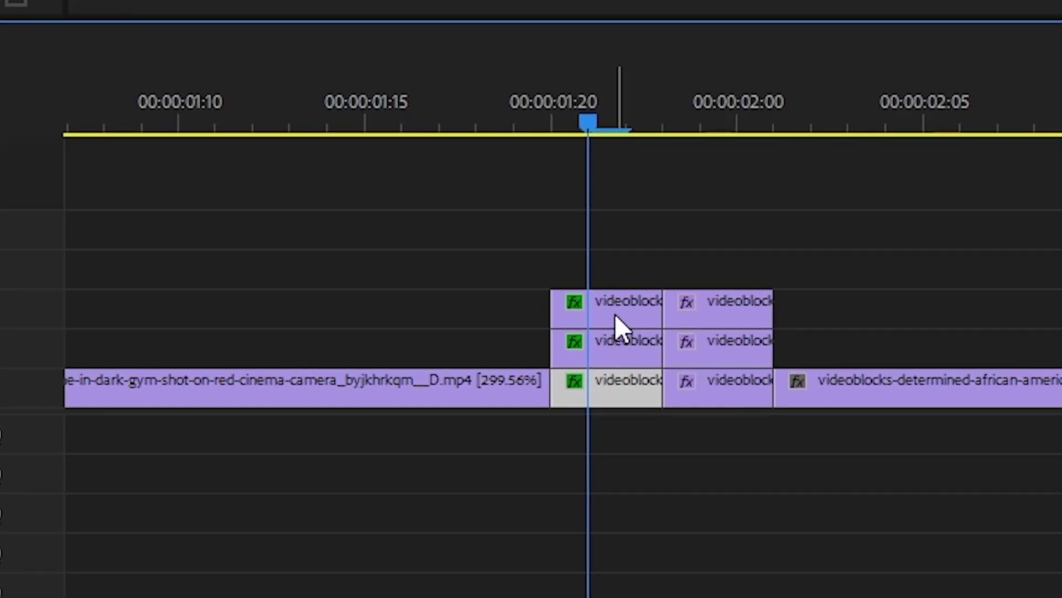
Step: Set the two upper layers to Screen blend mode and offset their Position X in opposite directions
{"action": "left_click_drag", "start_coordinate": [505, 436], "coordinate": [492, 351]}
{"action": "left_click", "coordinate": [332, 99]}
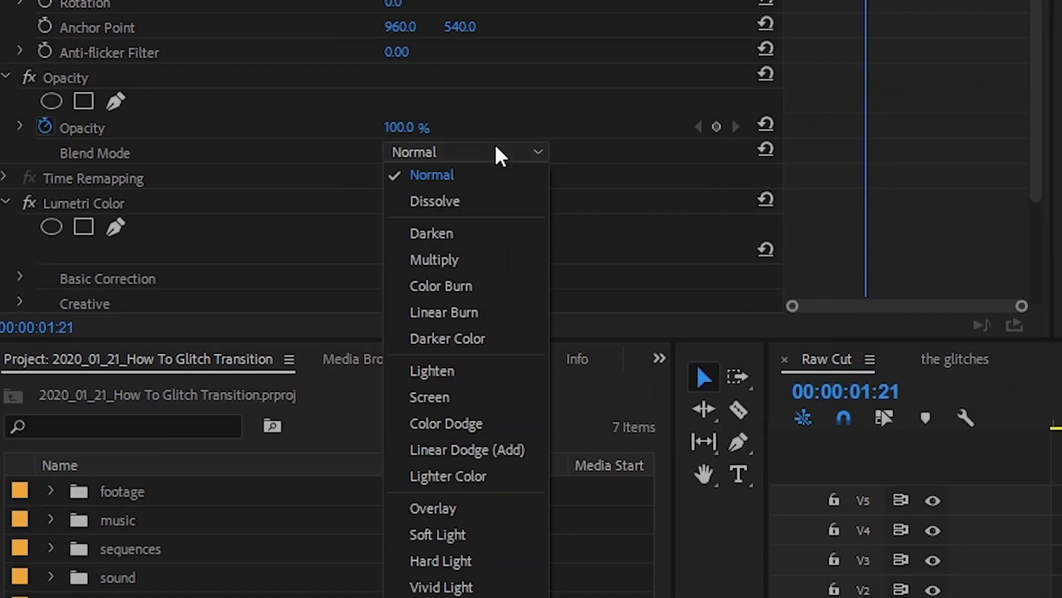
{"action": "left_click", "coordinate": [430, 397]}
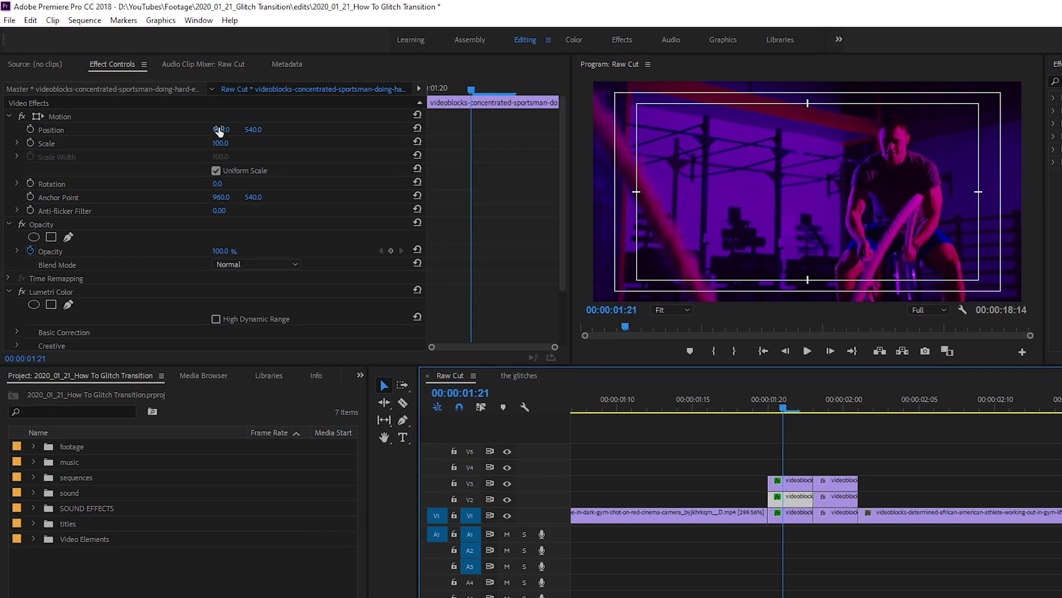
{"action": "left_click_drag", "start_coordinate": [221, 130], "coordinate": [232, 129]}
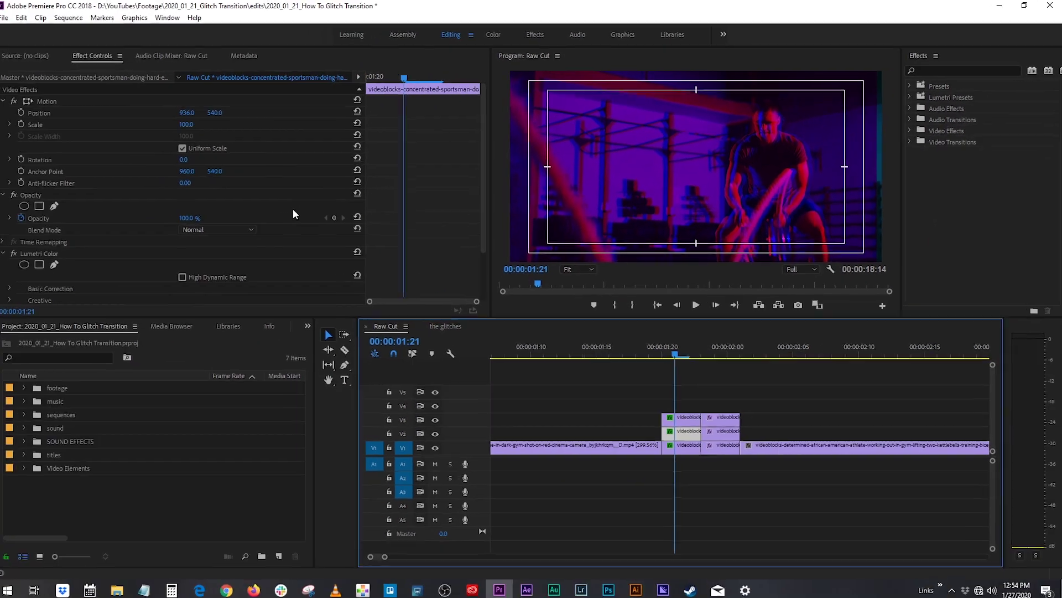
{"action": "left_click", "coordinate": [247, 229]}
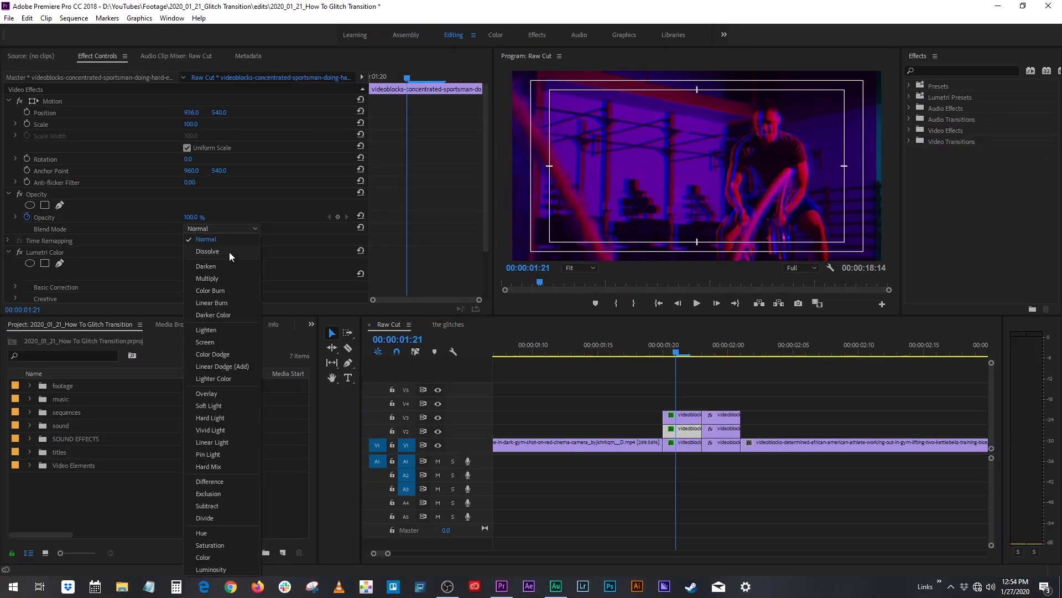
{"action": "left_click", "coordinate": [219, 342]}
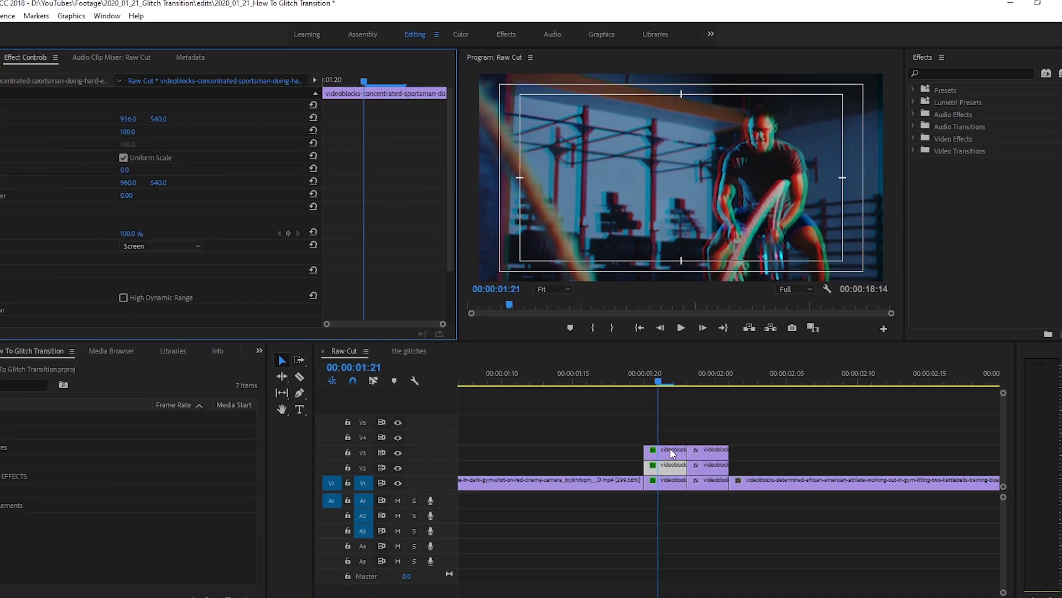
{"action": "left_click_drag", "start_coordinate": [193, 112], "coordinate": [212, 112]}
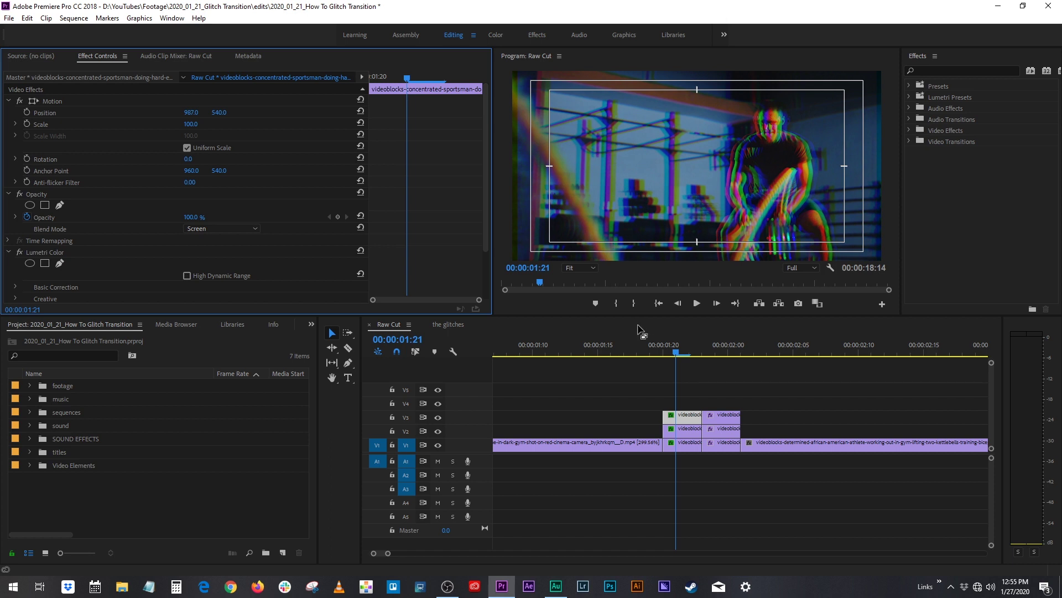
Step: Nudge the bottom layer's Position X slightly left and scrub the glitch frames from 01:20
{"action": "left_click", "coordinate": [690, 447]}
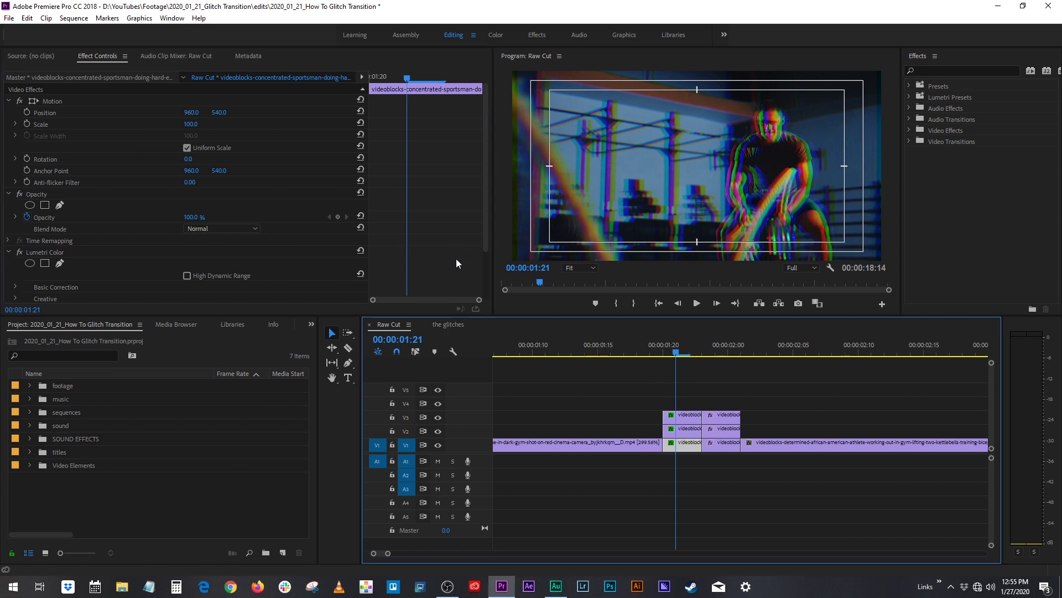
{"action": "left_click_drag", "start_coordinate": [192, 113], "coordinate": [186, 113]}
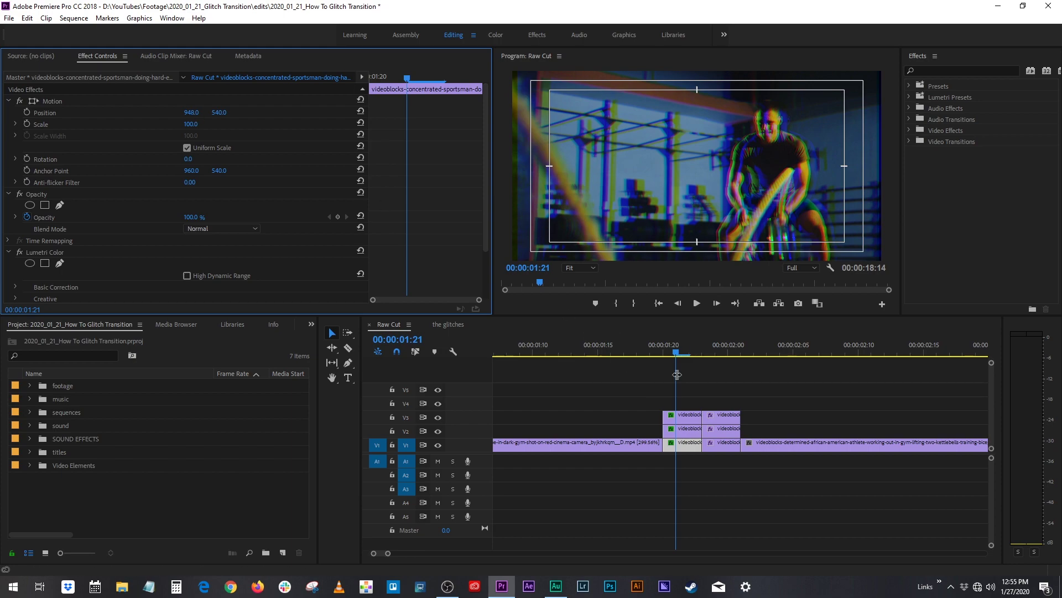
{"action": "mouse_move", "coordinate": [675, 353]}
{"action": "left_mouse_down"}
{"action": "mouse_move", "coordinate": [651, 354]}
{"action": "mouse_move", "coordinate": [658, 360]}
{"action": "left_mouse_up"}
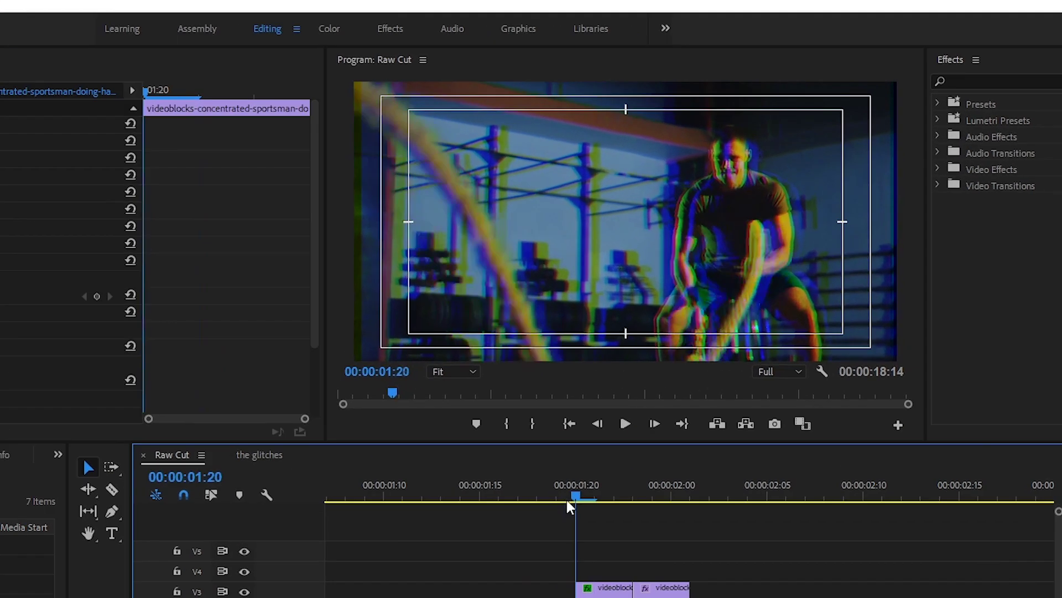
{"action": "mouse_move", "coordinate": [570, 506]}
{"action": "left_mouse_down"}
{"action": "mouse_move", "coordinate": [532, 506]}
{"action": "mouse_move", "coordinate": [570, 506]}
{"action": "mouse_move", "coordinate": [533, 506]}
{"action": "mouse_move", "coordinate": [551, 506]}
{"action": "left_mouse_up"}
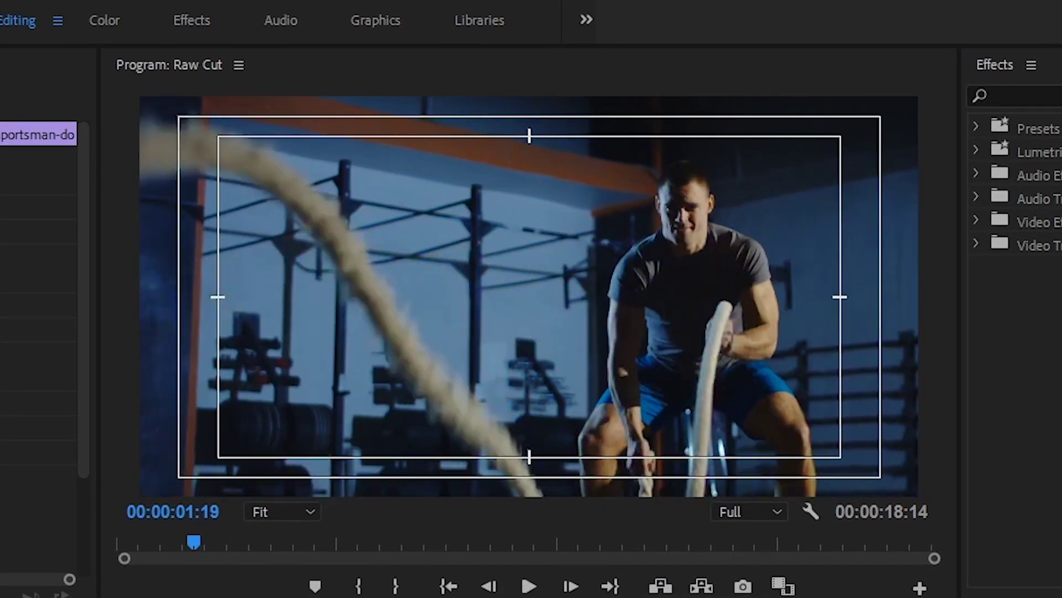
Step: Step through the glitch frames, then change the clip's blend mode and shift its Position X
{"action": "key", "text": "Right"}
{"action": "key", "text": "Right"}
{"action": "key", "text": "Left"}
{"action": "key", "text": "Right"}
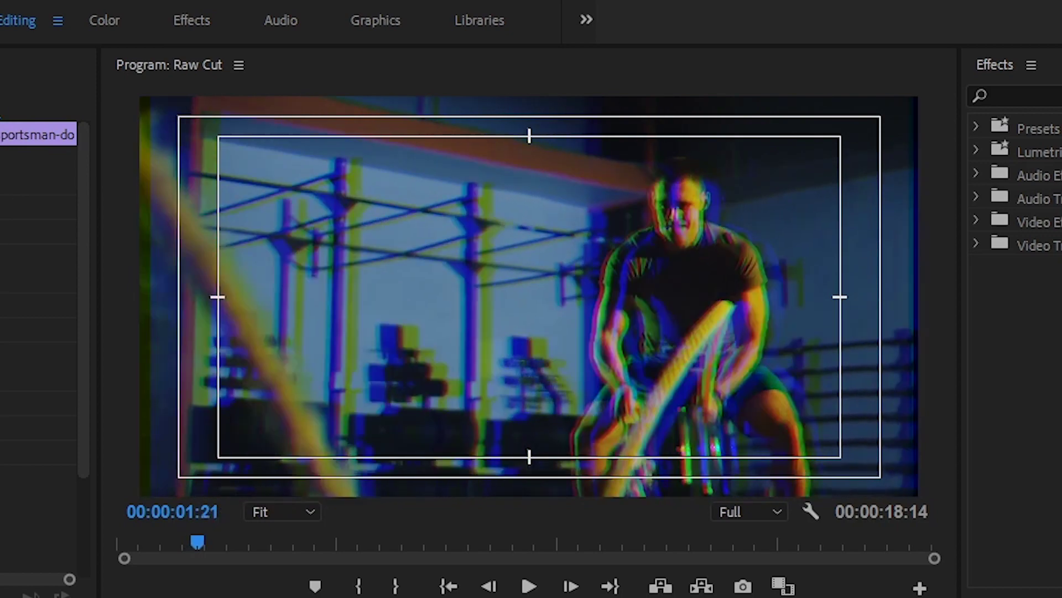
{"action": "key", "text": "Right"}
{"action": "key", "text": "Right"}
{"action": "key", "text": "Right"}
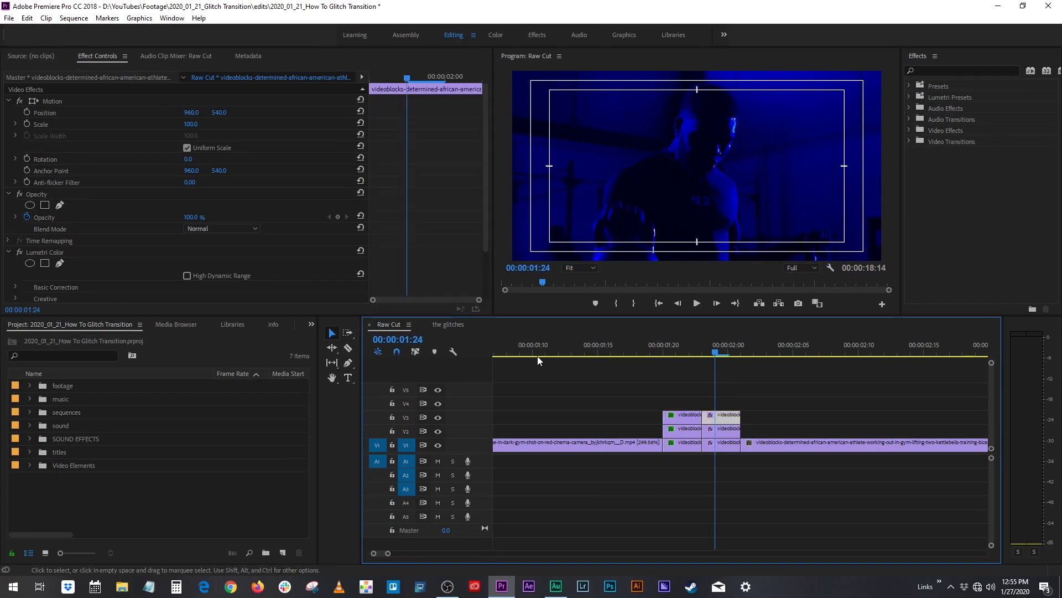
{"action": "left_click", "coordinate": [226, 231]}
{"action": "left_click", "coordinate": [224, 313]}
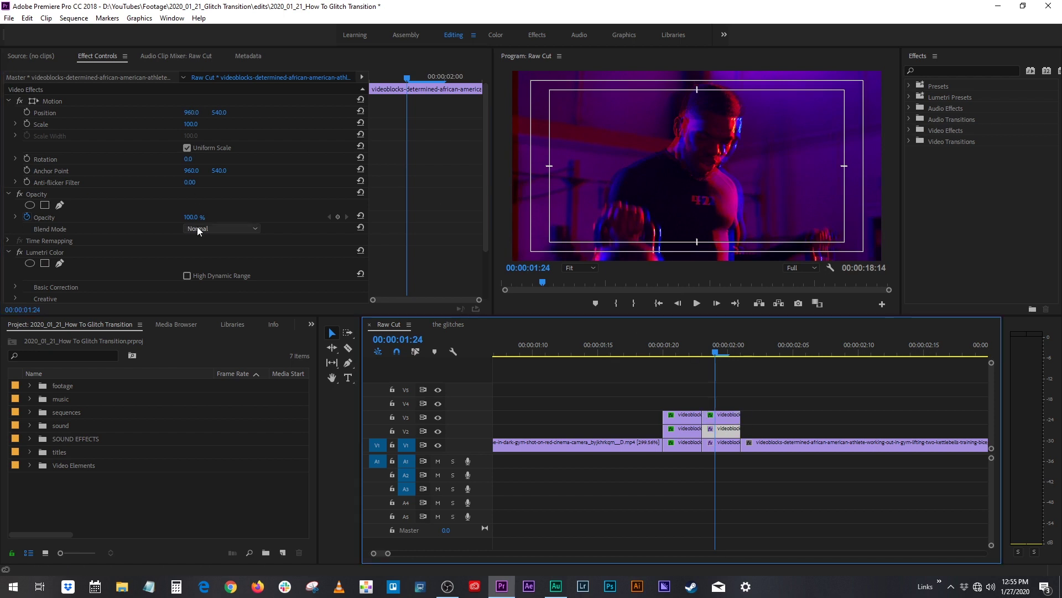
{"action": "left_click_drag", "start_coordinate": [191, 112], "coordinate": [174, 112]}
Step: Raise the athlete clip's Scale to 110 and scrub across the cut
{"action": "left_click", "coordinate": [729, 449]}
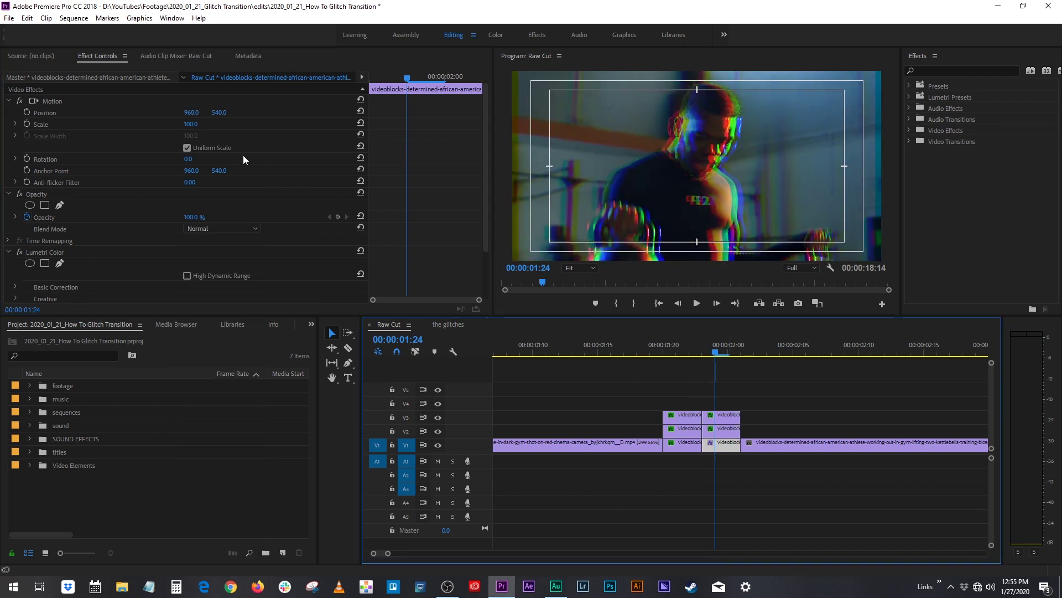
{"action": "left_click_drag", "start_coordinate": [196, 126], "coordinate": [199, 126]}
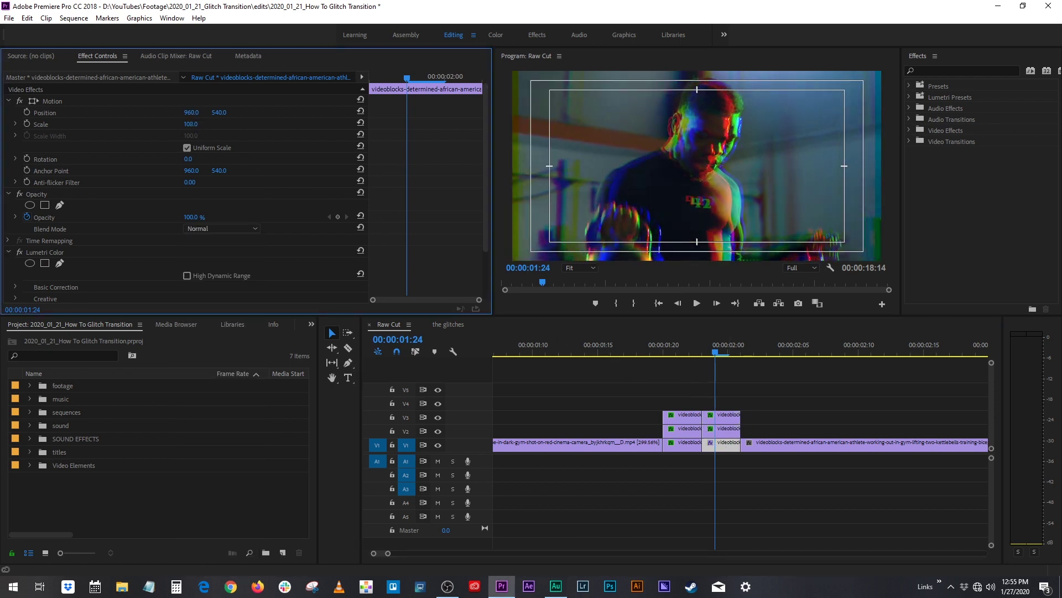
{"action": "left_click_drag", "start_coordinate": [719, 351], "coordinate": [534, 344]}
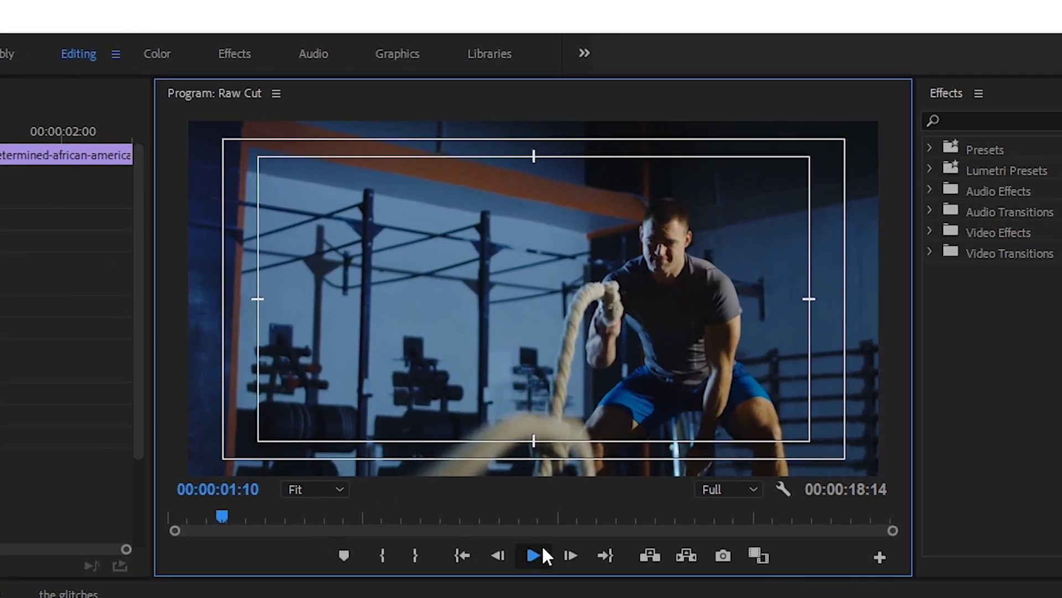
Step: Play the glitch transition twice to review it
{"action": "left_click", "coordinate": [535, 555]}
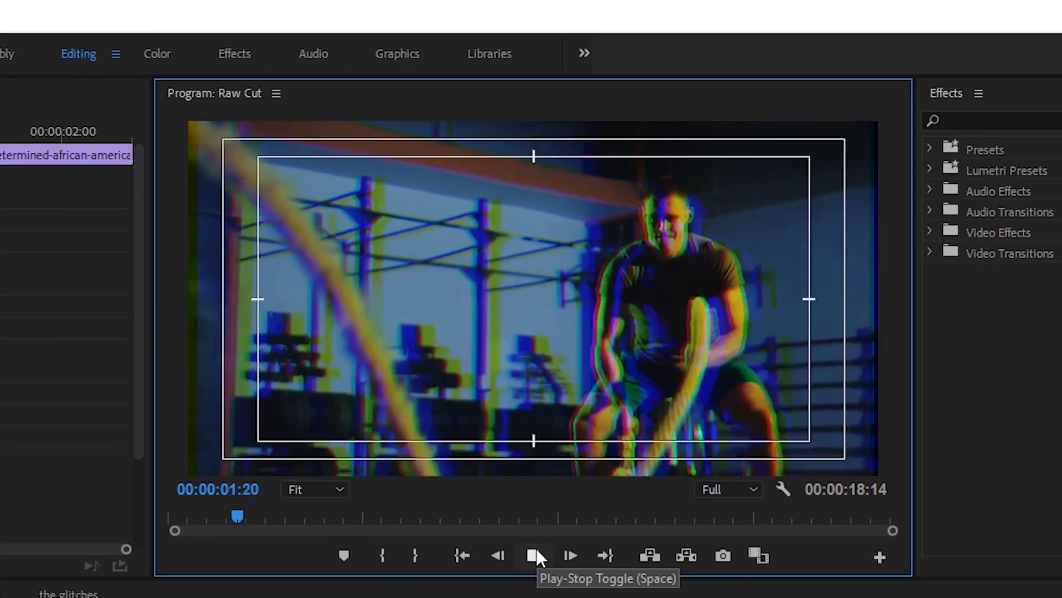
{"action": "left_click", "coordinate": [534, 555]}
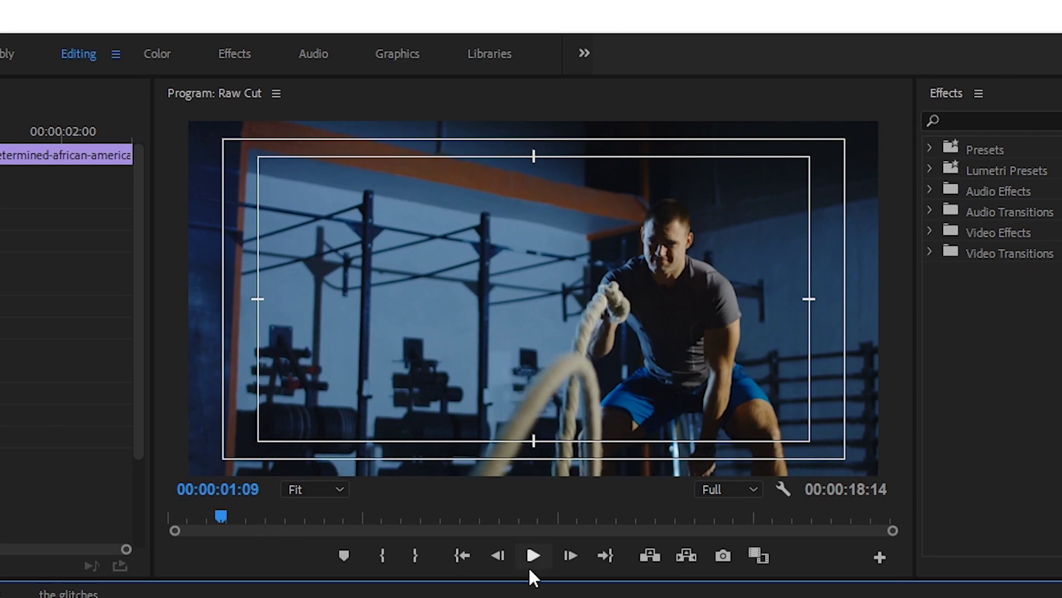
{"action": "left_click", "coordinate": [535, 558]}
{"action": "left_click", "coordinate": [535, 559]}
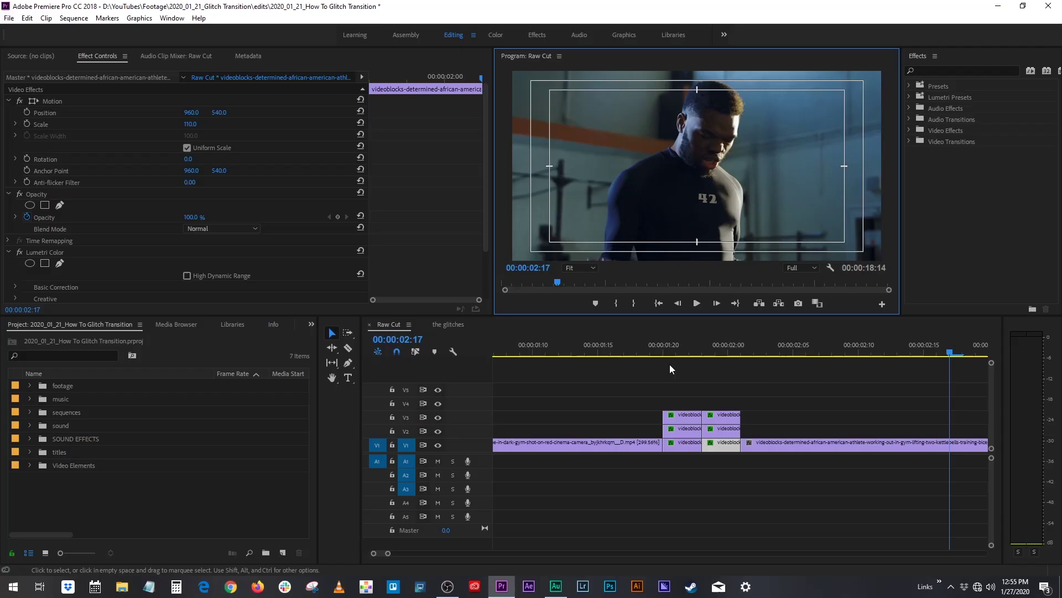
Step: Marquee-select all stacked clips on V1–V3 and choose Nest
{"action": "left_click_drag", "start_coordinate": [623, 369], "coordinate": [813, 453]}
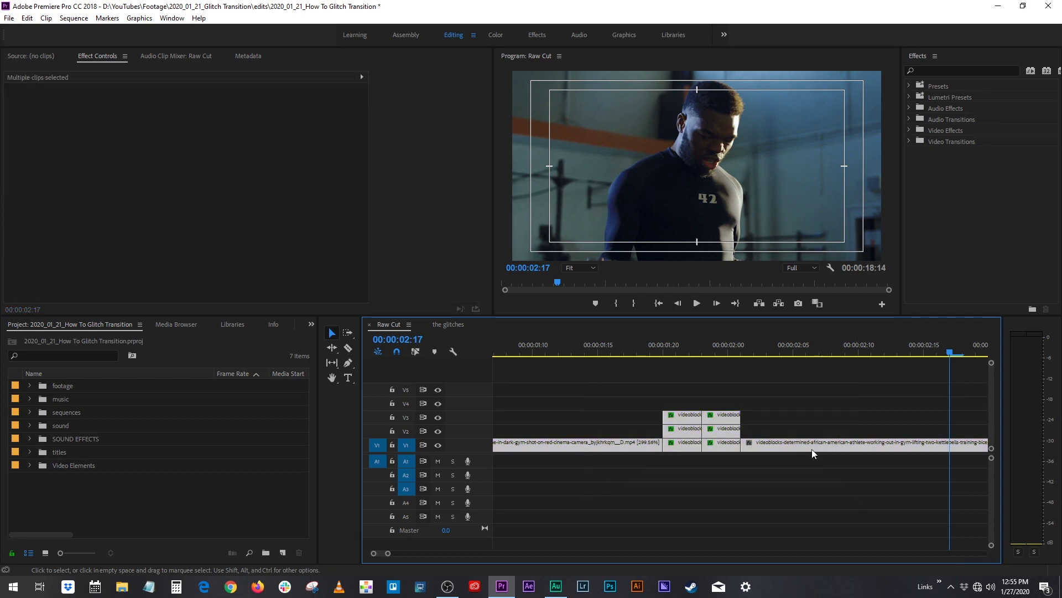
{"action": "right_click", "coordinate": [813, 448]}
{"action": "left_click", "coordinate": [845, 336]}
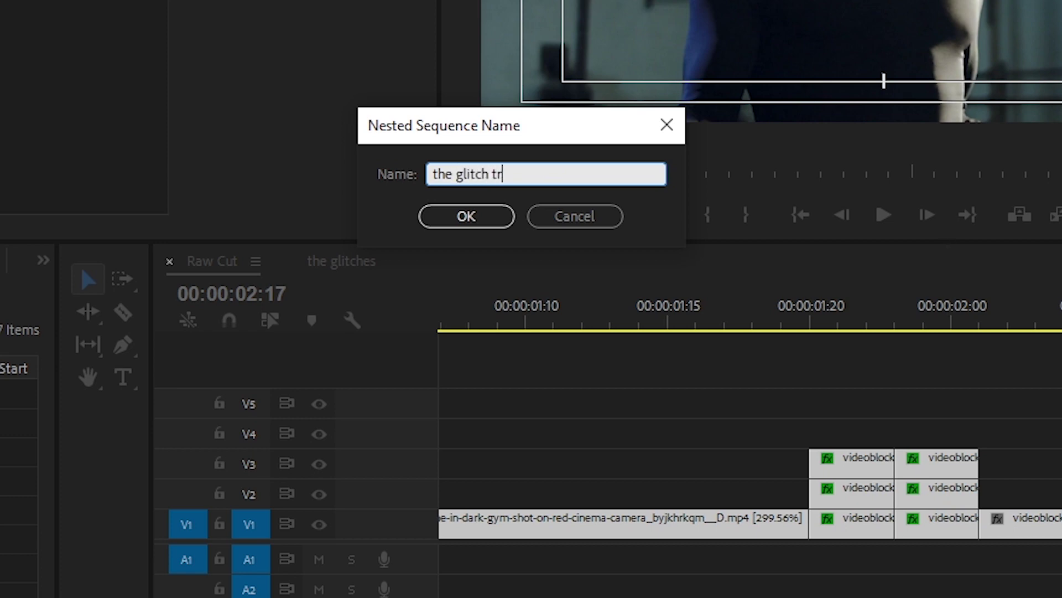
Step: Name the nest 'the glitch transition' and razor-cut it at 01:19
{"action": "type", "text": "the glitch transition"}
{"action": "key", "text": "Return"}
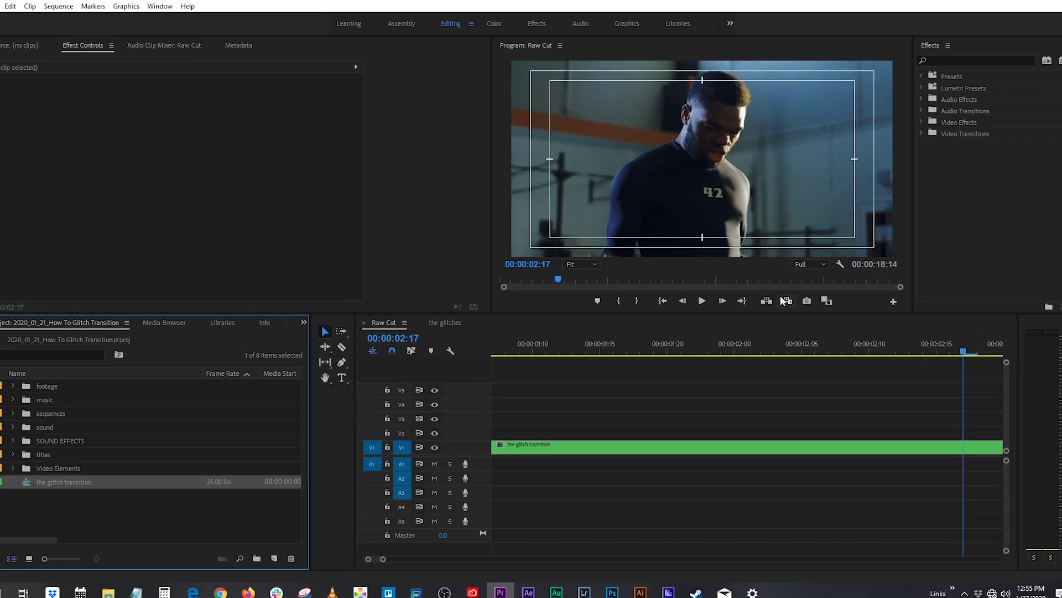
{"action": "left_click_drag", "start_coordinate": [977, 344], "coordinate": [669, 360]}
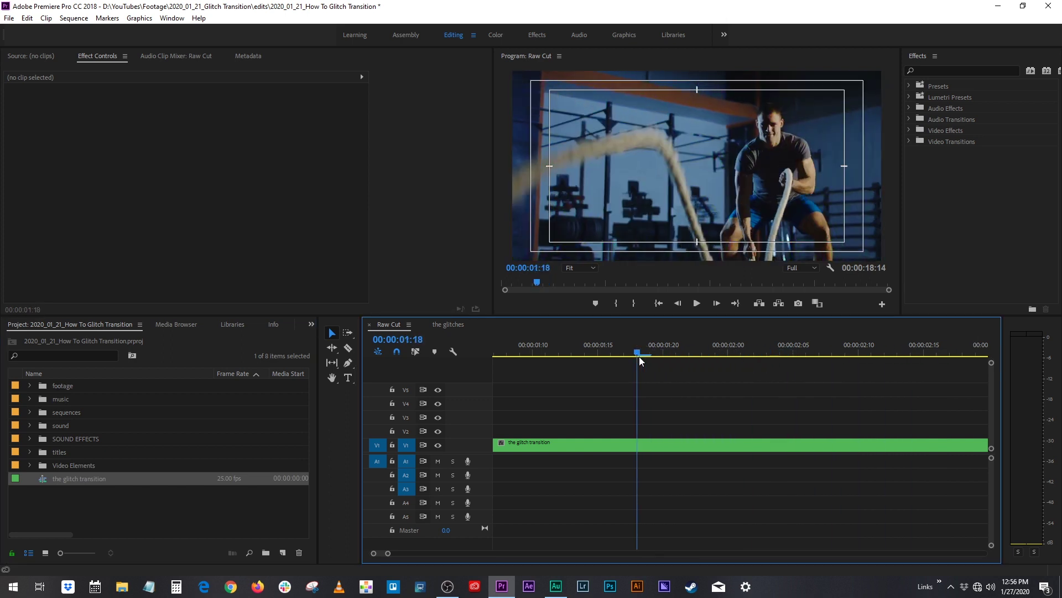
{"action": "mouse_move", "coordinate": [639, 357]}
{"action": "left_mouse_down"}
{"action": "mouse_move", "coordinate": [668, 358]}
{"action": "mouse_move", "coordinate": [657, 356]}
{"action": "left_mouse_up"}
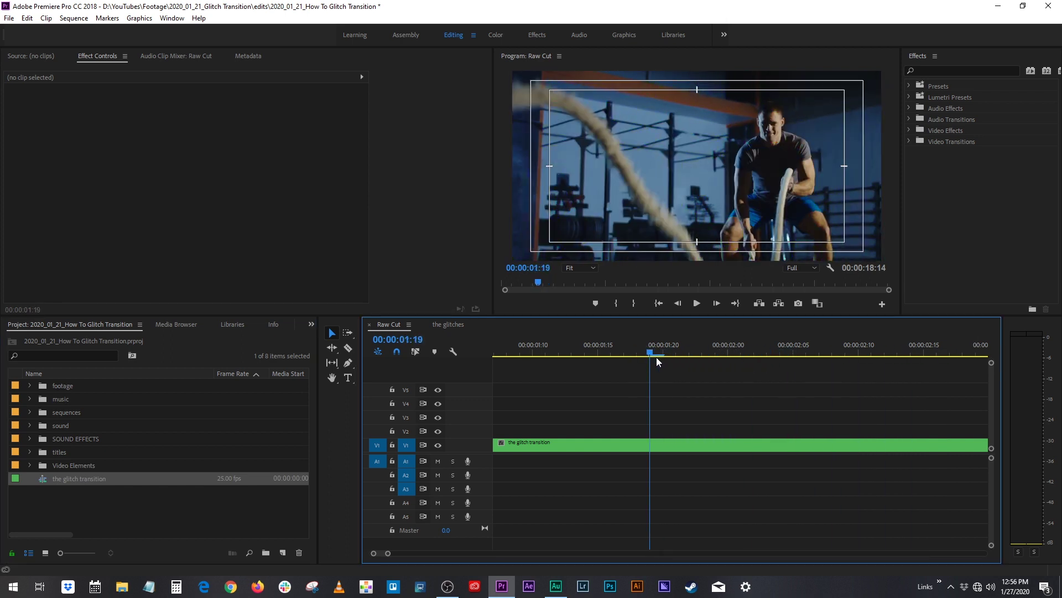
{"action": "key", "text": "c"}
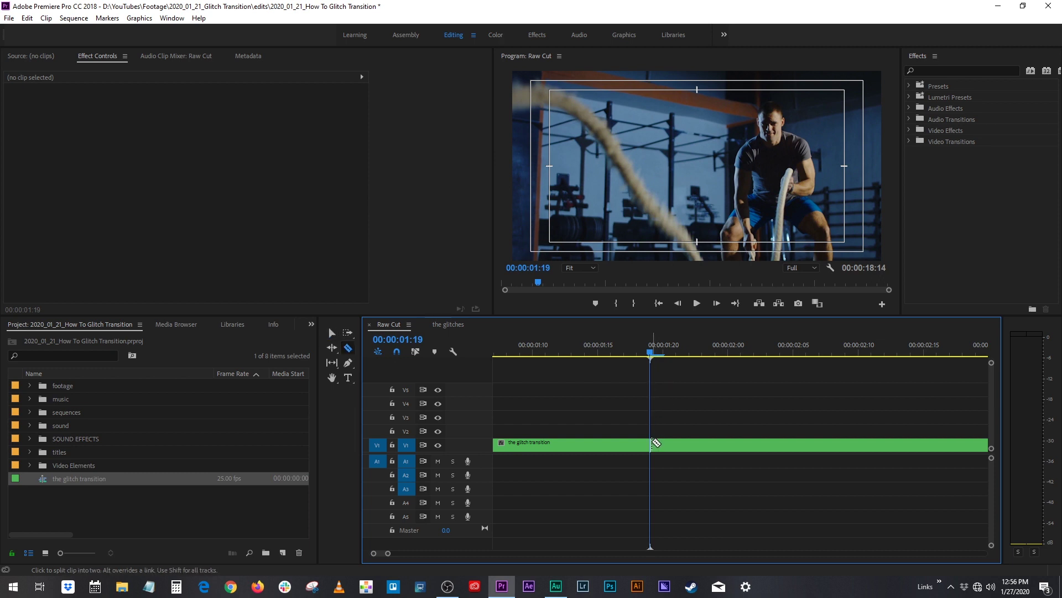
{"action": "left_click", "coordinate": [651, 443]}
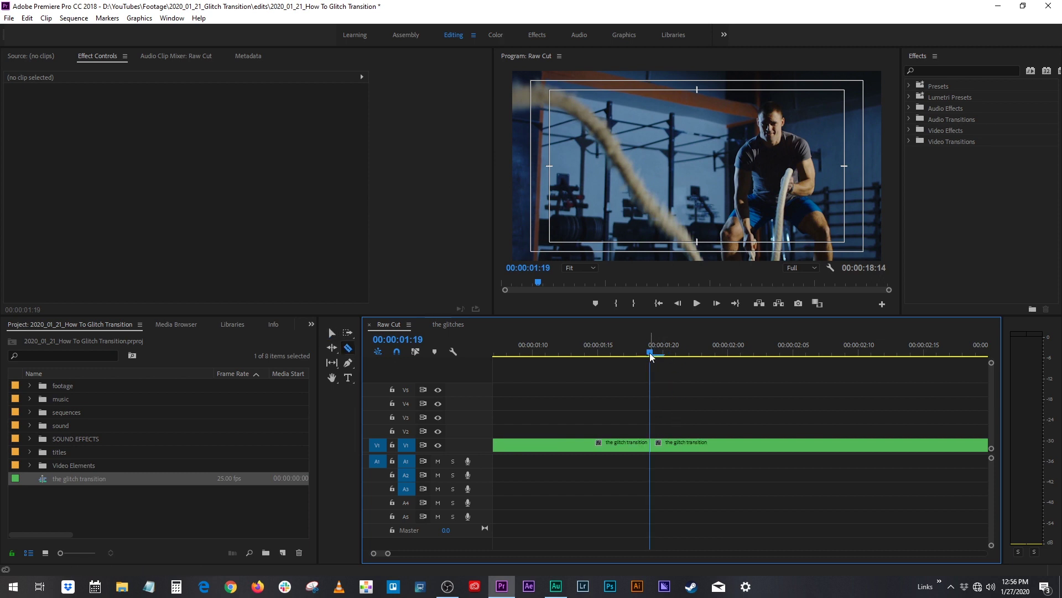
Step: Cut the nested clip again at 01:23 and where the glitch ends, then trim the first edit one frame later
{"action": "left_click_drag", "start_coordinate": [650, 353], "coordinate": [704, 353]}
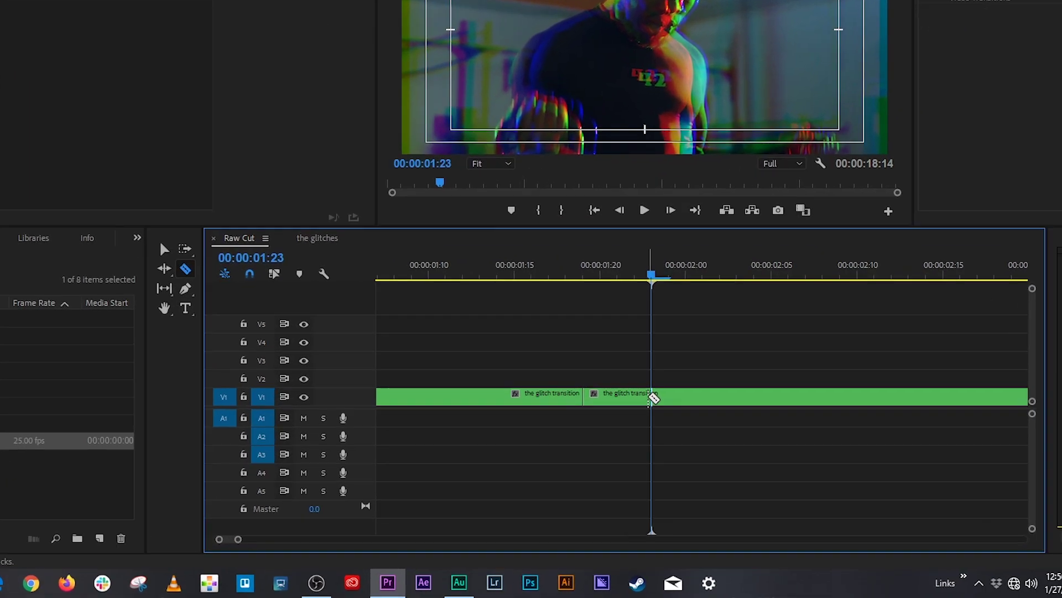
{"action": "left_click", "coordinate": [701, 444]}
{"action": "left_click_drag", "start_coordinate": [620, 220], "coordinate": [675, 222]}
{"action": "left_click", "coordinate": [674, 359]}
{"action": "left_click", "coordinate": [534, 221]}
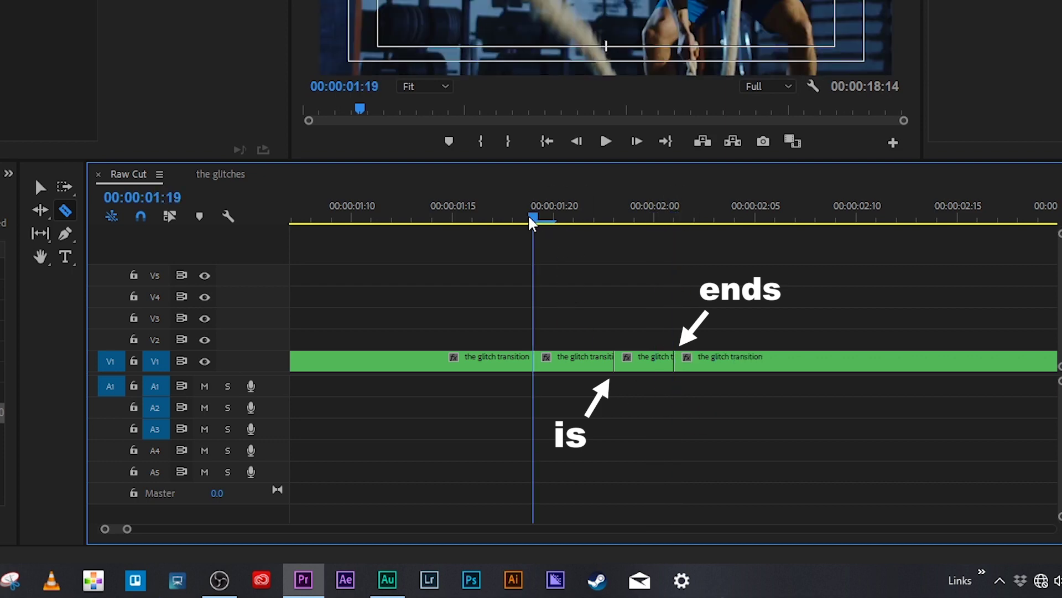
{"action": "key", "text": "Right"}
{"action": "key", "text": "v"}
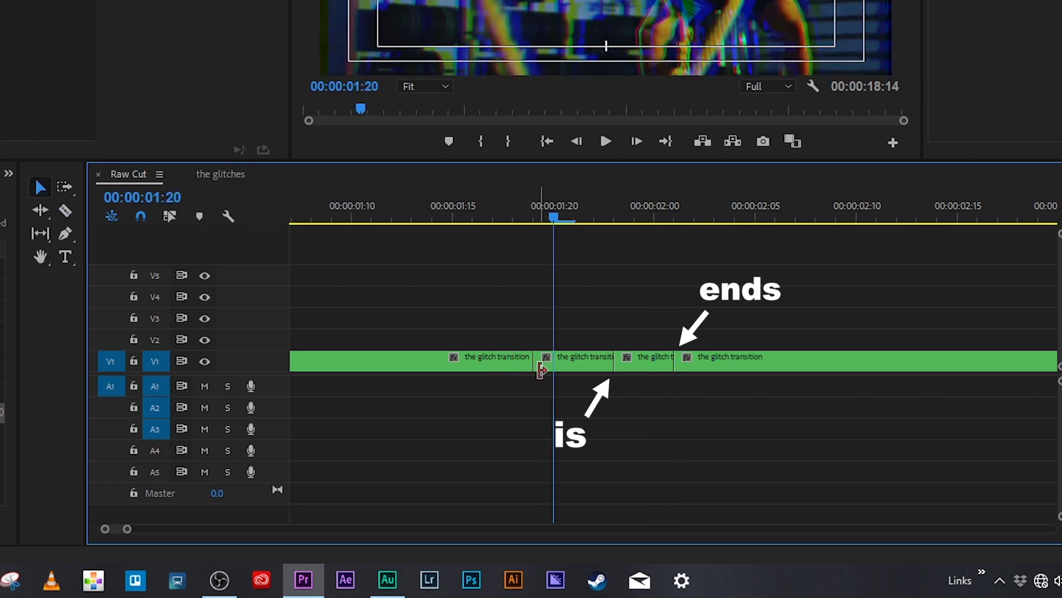
{"action": "left_click_drag", "start_coordinate": [545, 365], "coordinate": [554, 365]}
Step: Duplicate the short glitch piece onto V2 and scale the copy to 144
{"action": "left_click", "coordinate": [534, 216]}
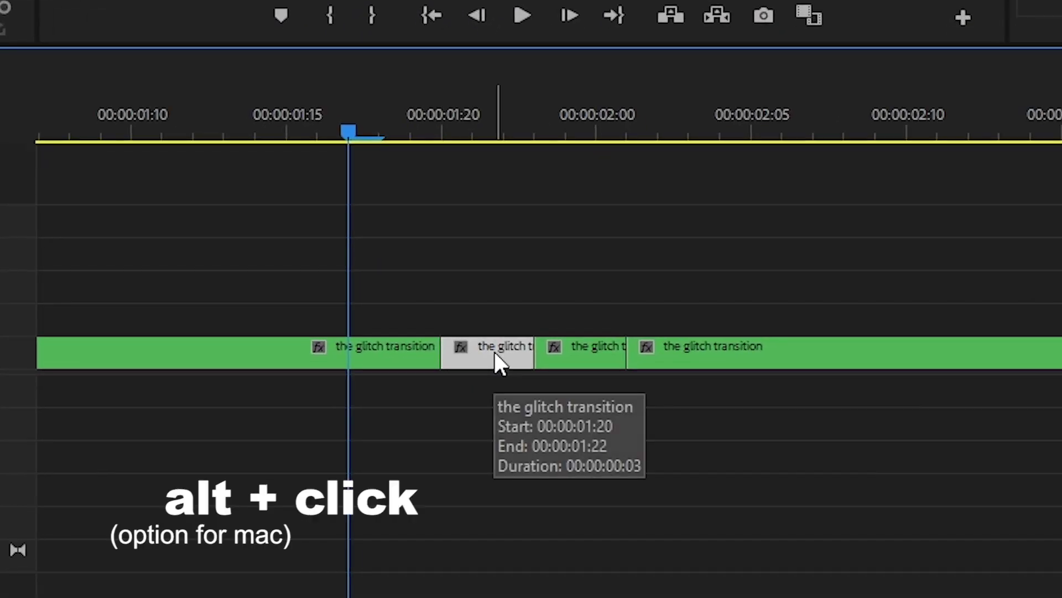
{"action": "left_click_drag", "start_coordinate": [685, 444], "coordinate": [685, 437]}
{"action": "left_click_drag", "start_coordinate": [497, 331], "coordinate": [499, 321]}
{"action": "left_click", "coordinate": [472, 134]}
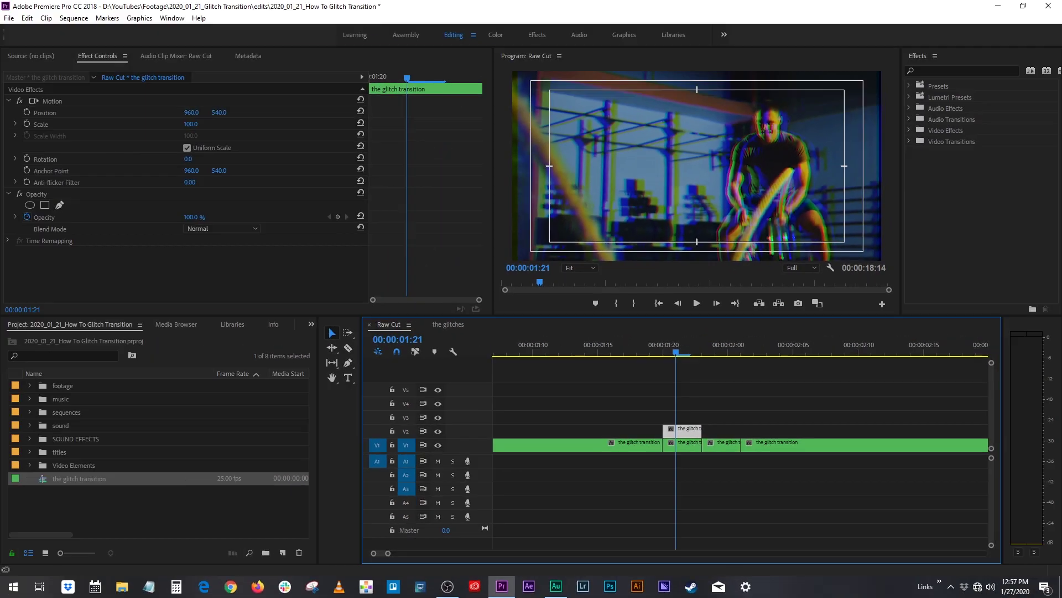
{"action": "left_click_drag", "start_coordinate": [191, 124], "coordinate": [198, 125]}
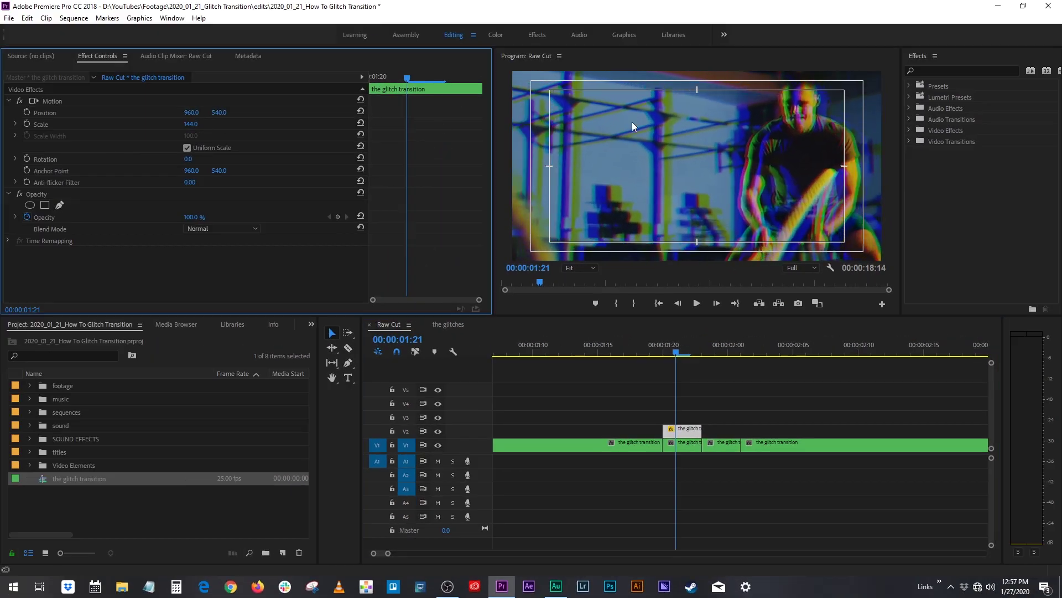
Step: Apply the Crop effect to the V2 copy and crop its right side to 23%
{"action": "left_click", "coordinate": [942, 68]}
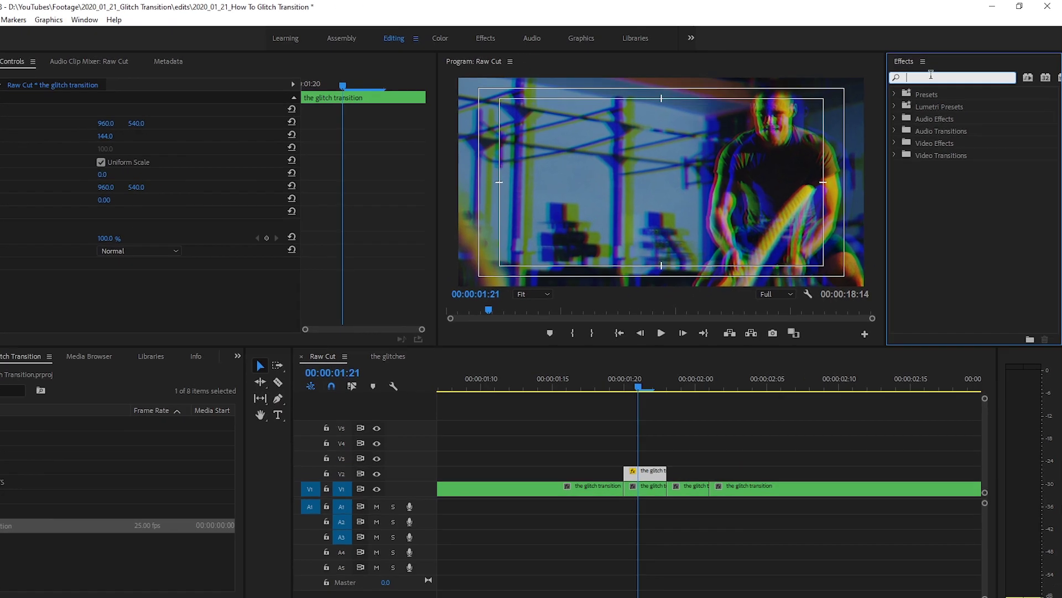
{"action": "type", "text": "crop"}
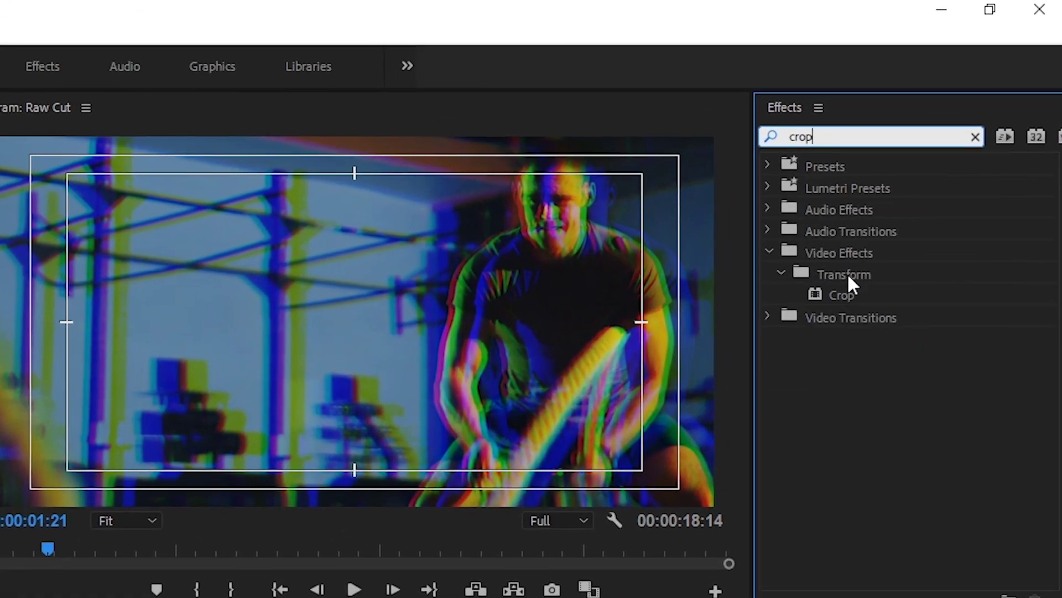
{"action": "left_click_drag", "start_coordinate": [841, 295], "coordinate": [689, 437]}
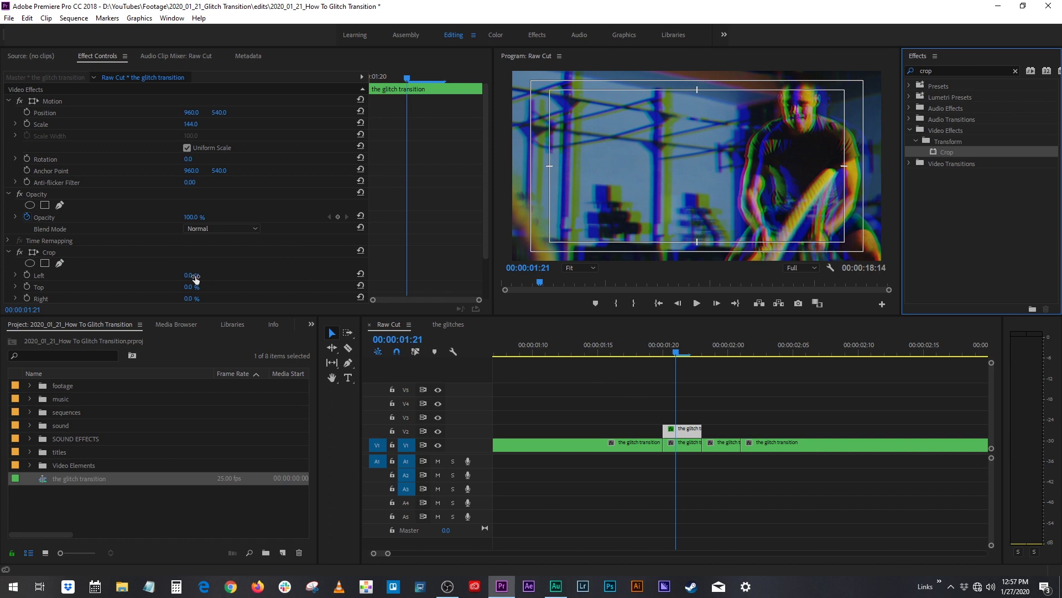
{"action": "left_click_drag", "start_coordinate": [195, 280], "coordinate": [229, 280]}
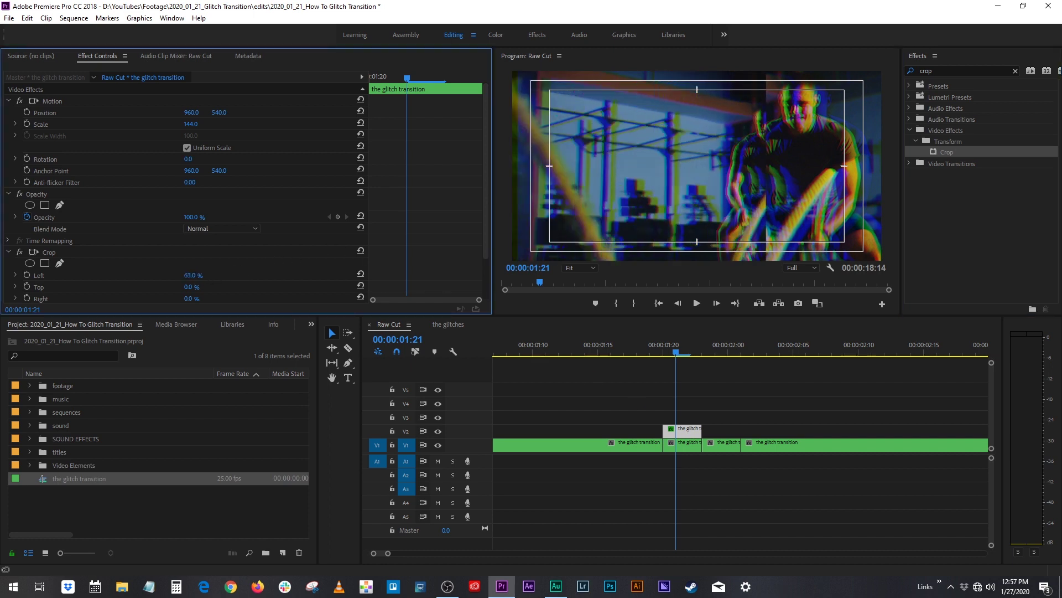
{"action": "left_click_drag", "start_coordinate": [191, 112], "coordinate": [144, 113]}
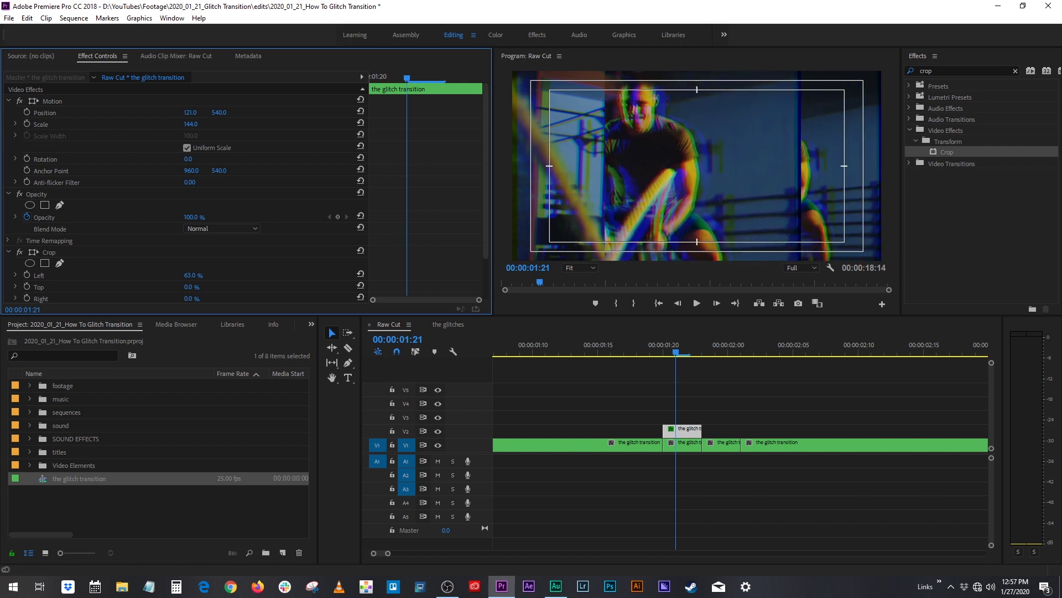
{"action": "left_click_drag", "start_coordinate": [197, 276], "coordinate": [166, 276]}
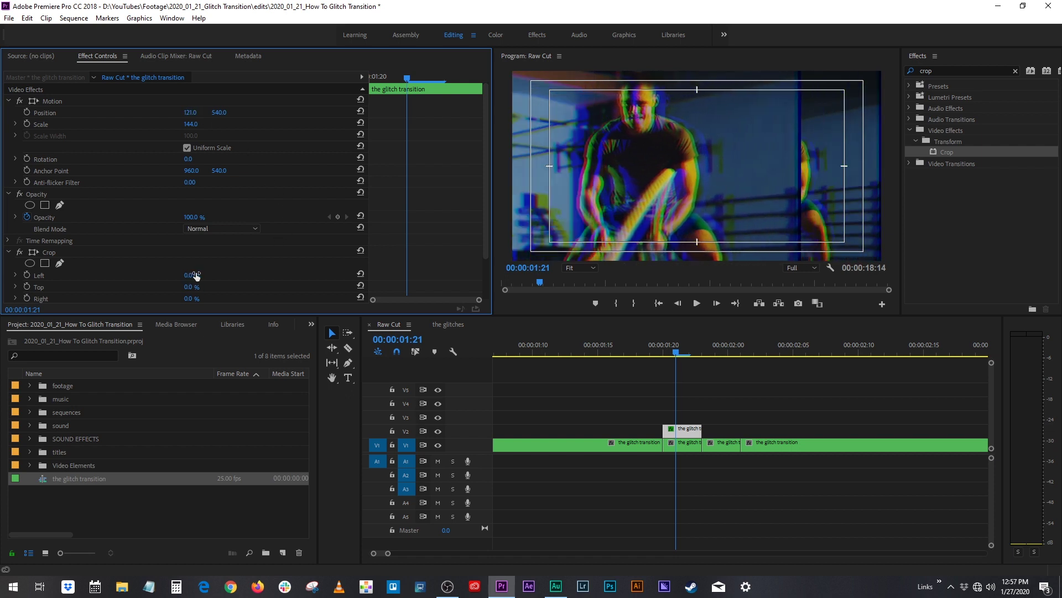
{"action": "left_click_drag", "start_coordinate": [486, 202], "coordinate": [485, 239]}
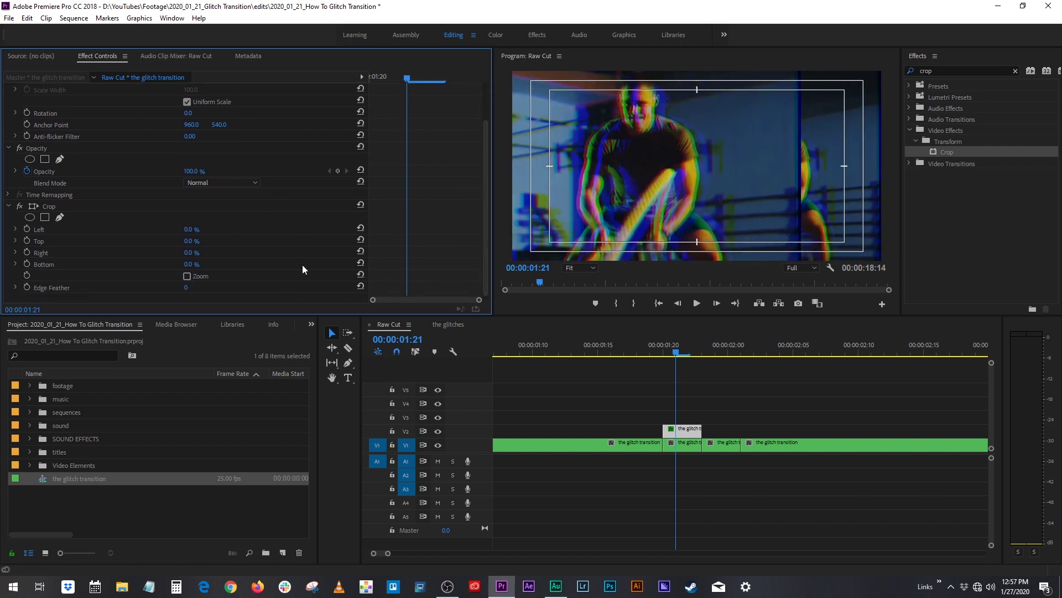
{"action": "left_click_drag", "start_coordinate": [188, 253], "coordinate": [219, 253]}
Step: Slide the V2 copy right to Position X 230, crop its bottom 50%, and copy the segment to V3
{"action": "scroll", "coordinate": [486, 143], "scroll_direction": "up", "scroll_amount": 3}
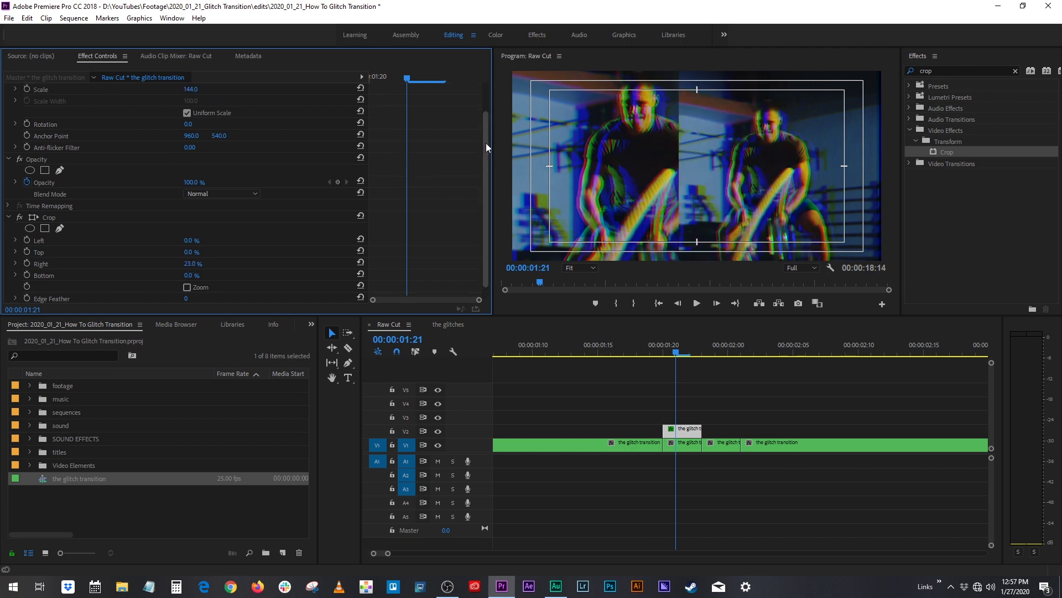
{"action": "left_click_drag", "start_coordinate": [191, 114], "coordinate": [344, 149]}
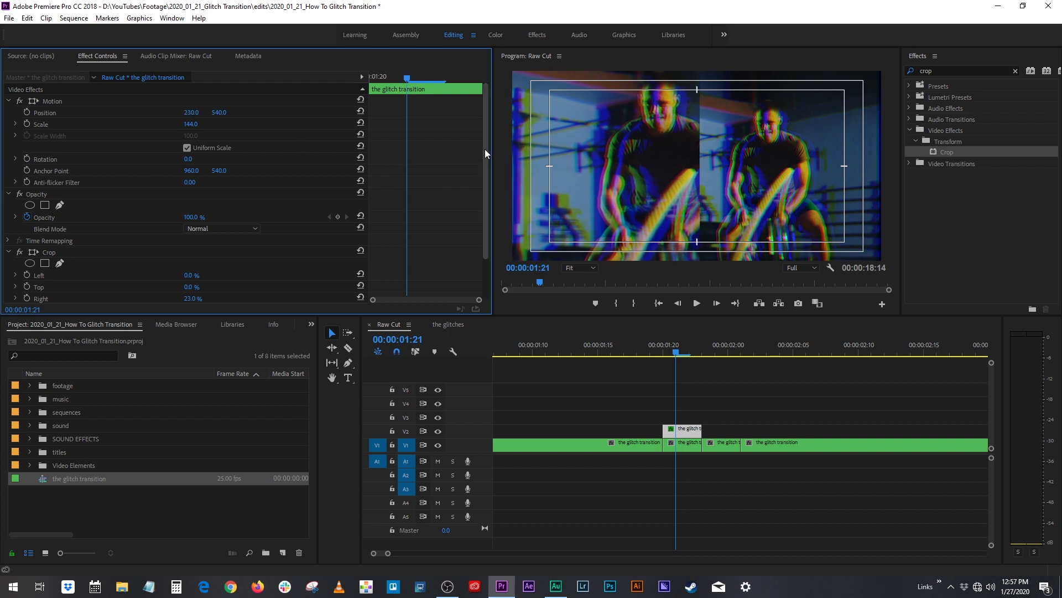
{"action": "scroll", "coordinate": [485, 166], "scroll_direction": "down", "scroll_amount": 3}
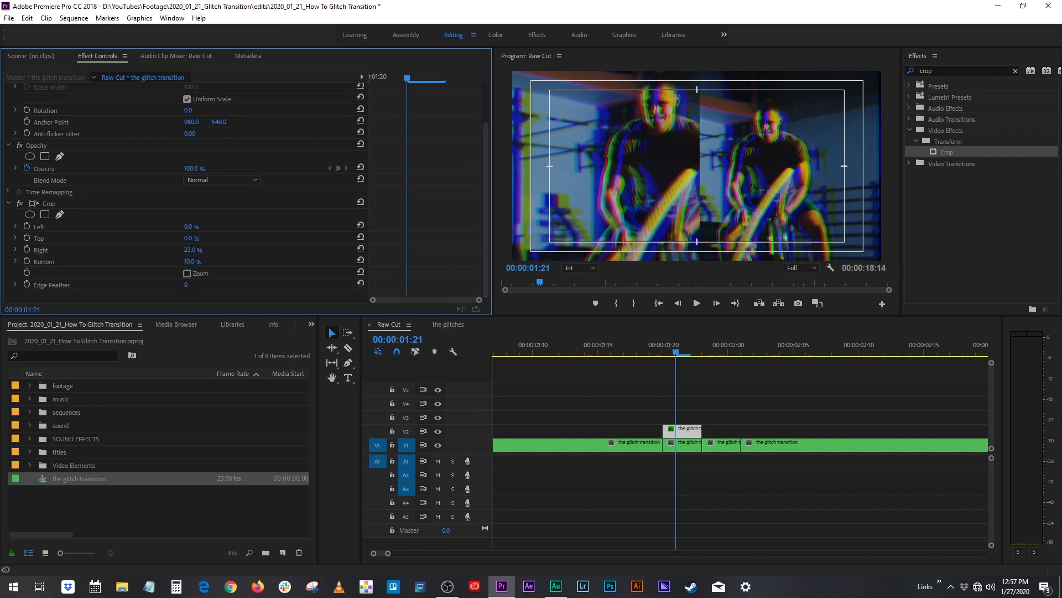
{"action": "left_click_drag", "start_coordinate": [188, 261], "coordinate": [211, 261]}
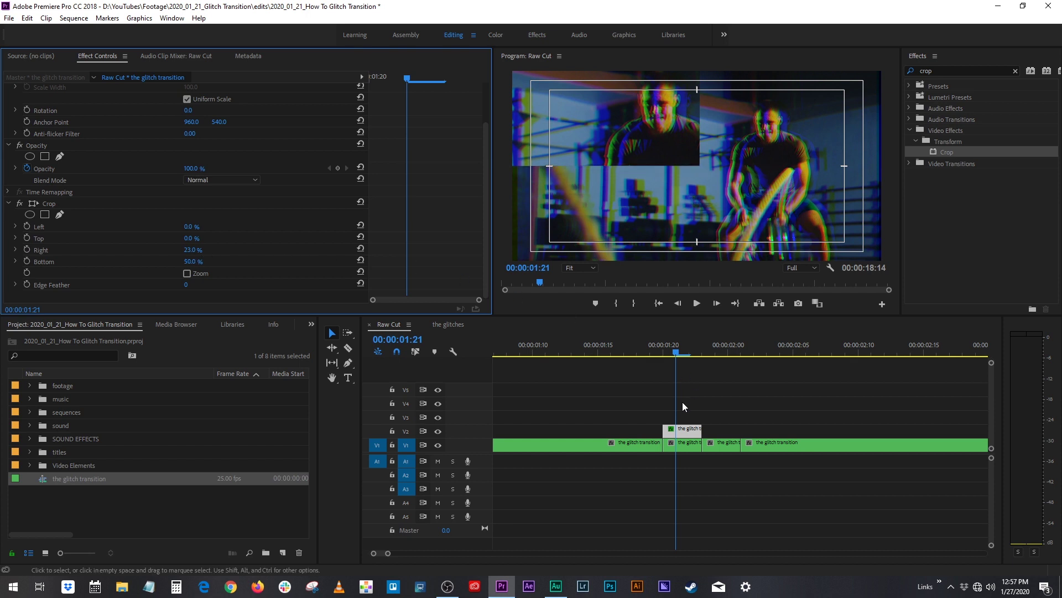
{"action": "left_click_drag", "start_coordinate": [690, 446], "coordinate": [683, 415]}
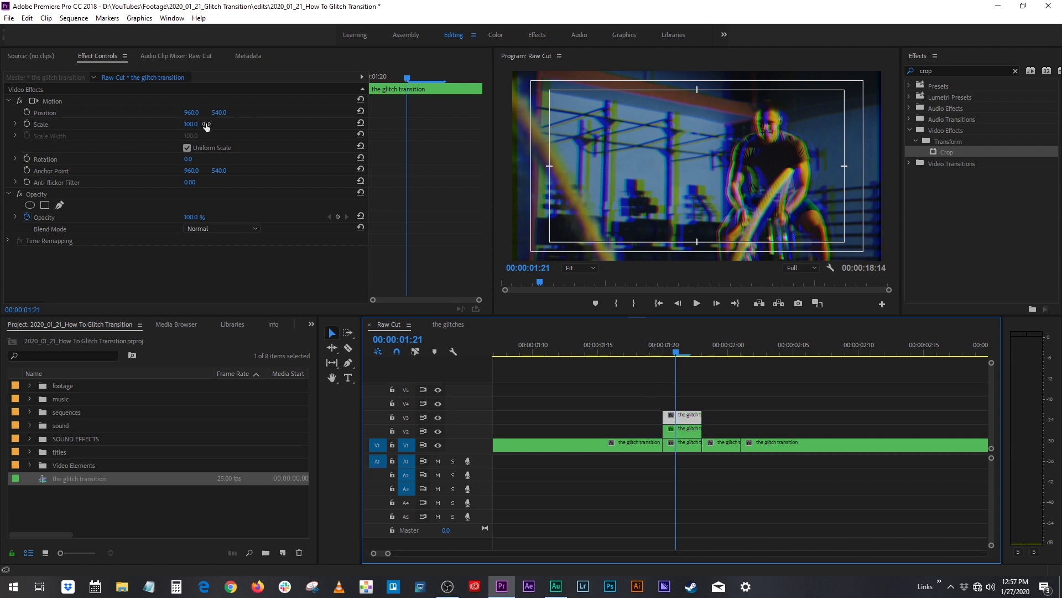
Step: Scale the V3 copy to 124, apply Crop, and crop 77% from its top
{"action": "left_click_drag", "start_coordinate": [196, 124], "coordinate": [210, 124]}
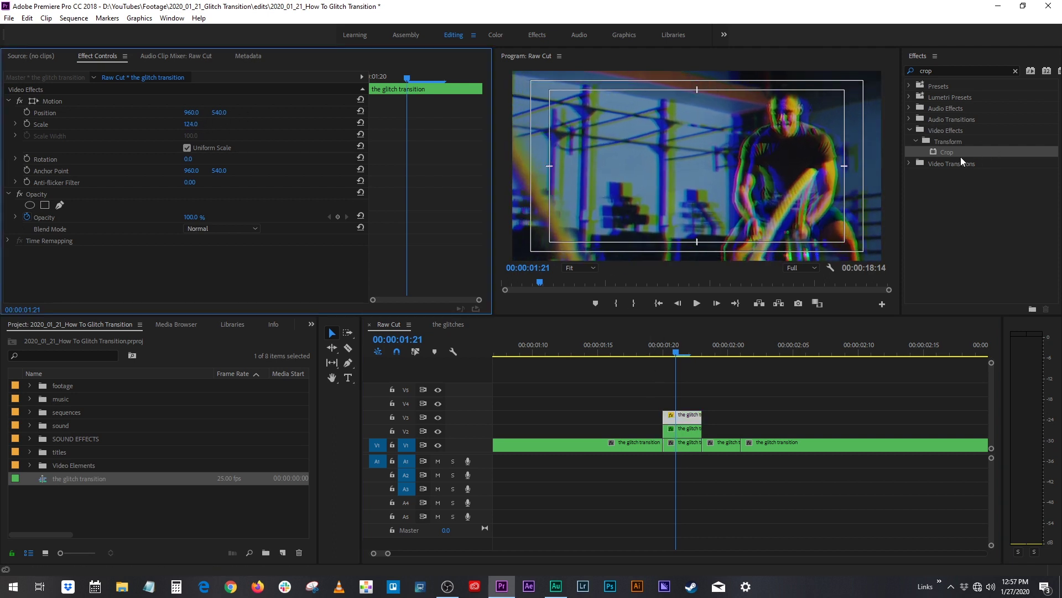
{"action": "left_click_drag", "start_coordinate": [948, 152], "coordinate": [883, 198]}
{"action": "left_click_drag", "start_coordinate": [691, 423], "coordinate": [692, 422]}
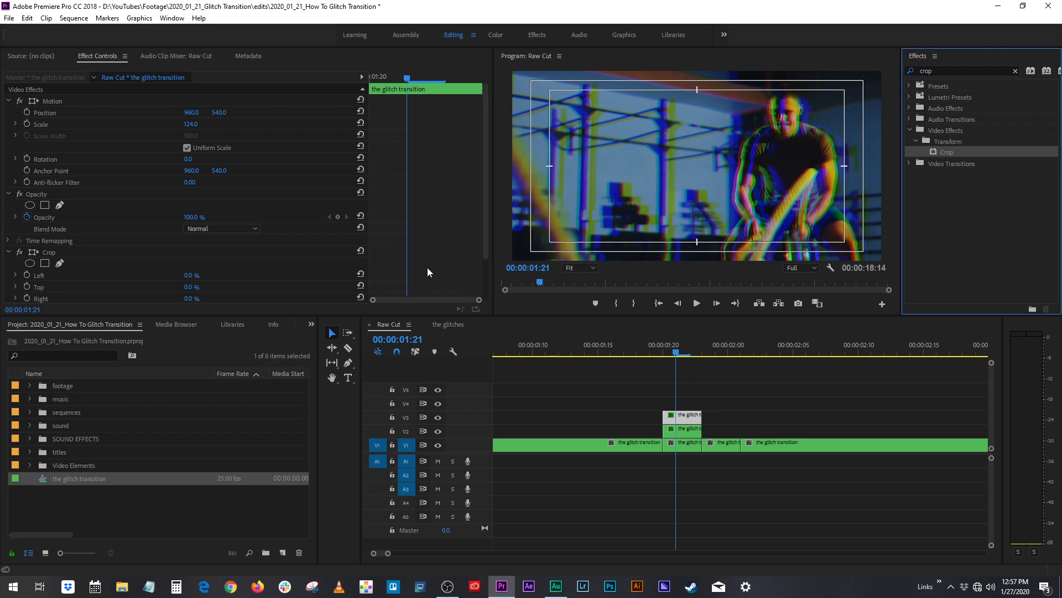
{"action": "left_click_drag", "start_coordinate": [192, 287], "coordinate": [235, 287]}
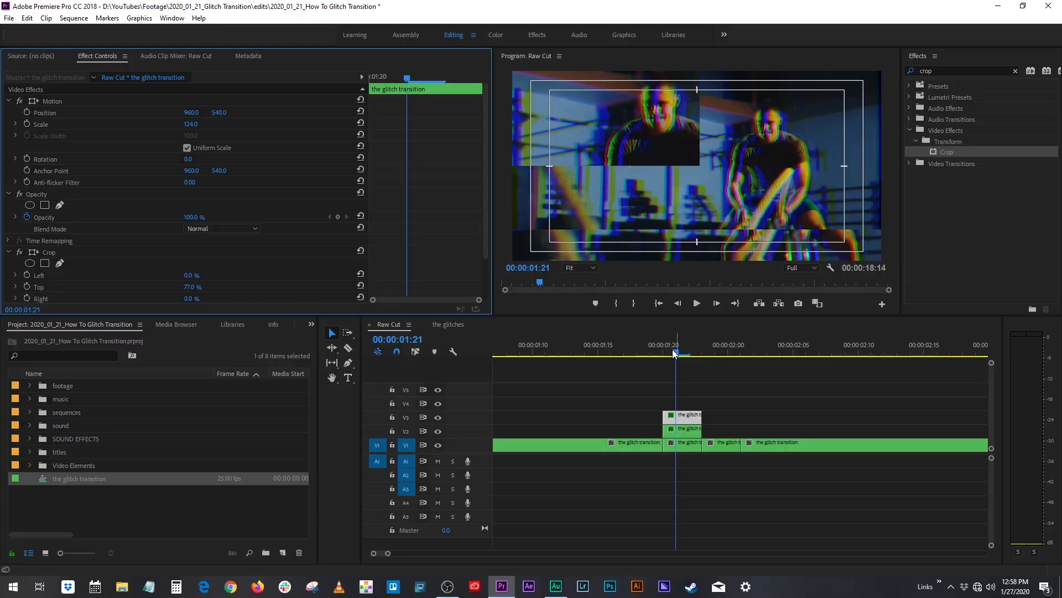
Step: Trim the V3 and V2 copies to start one frame after the cut, then scrub the glitch
{"action": "left_click", "coordinate": [662, 349]}
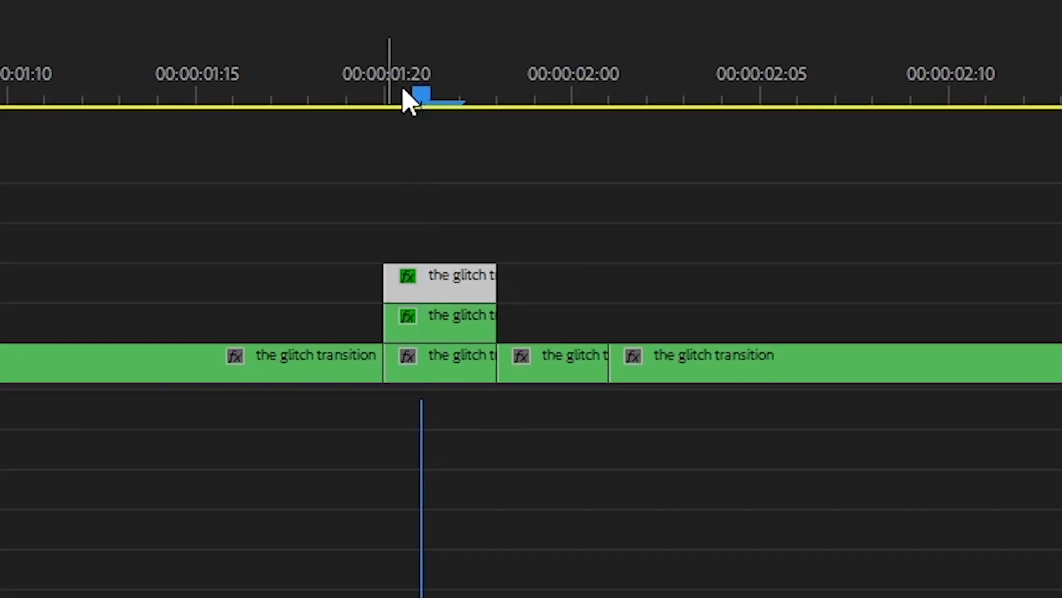
{"action": "left_click", "coordinate": [539, 227]}
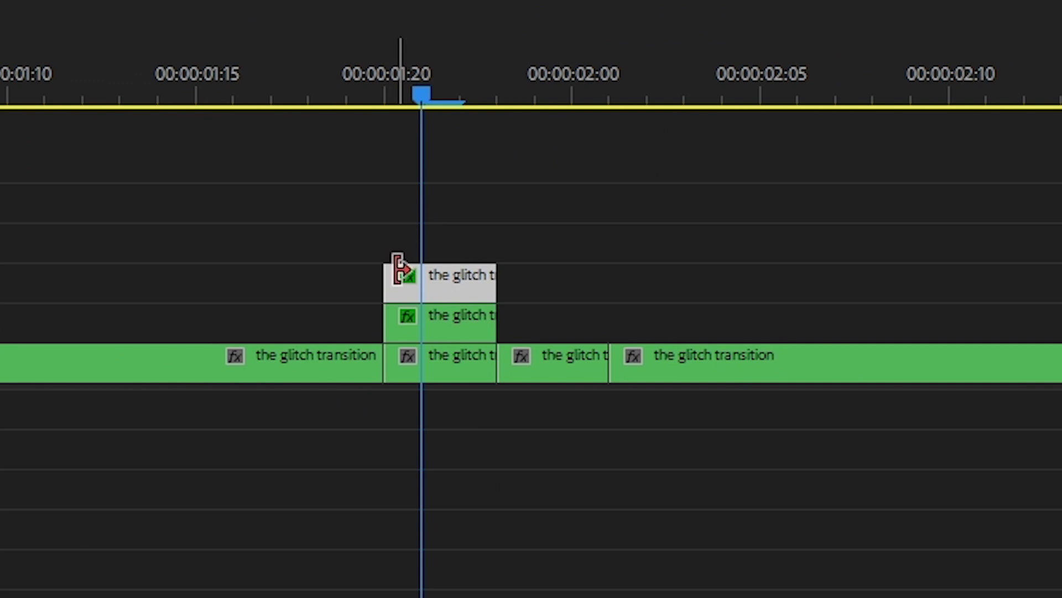
{"action": "left_click_drag", "start_coordinate": [532, 338], "coordinate": [548, 347]}
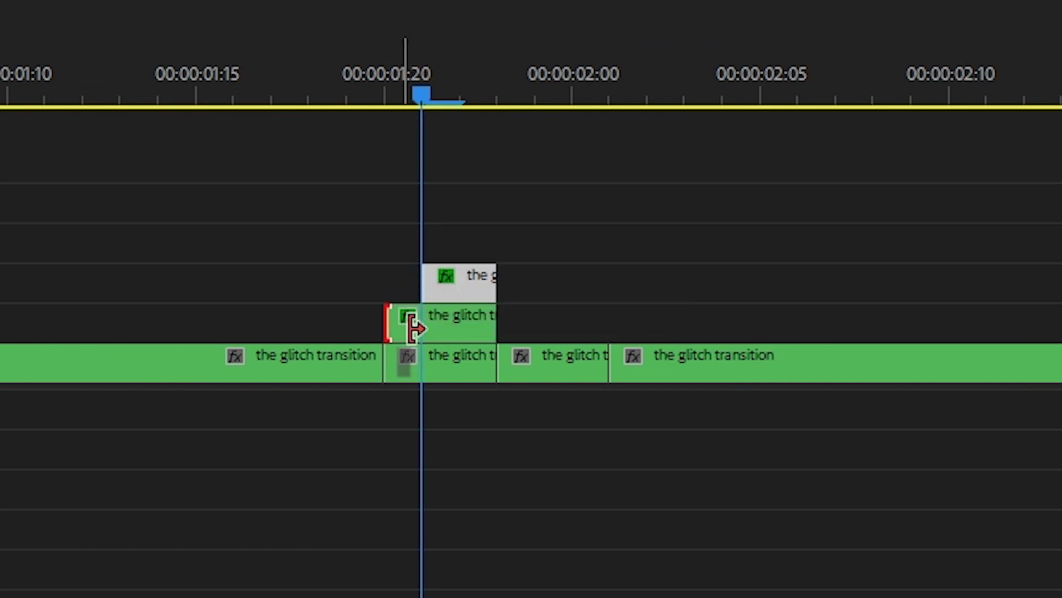
{"action": "left_click_drag", "start_coordinate": [390, 326], "coordinate": [431, 330]}
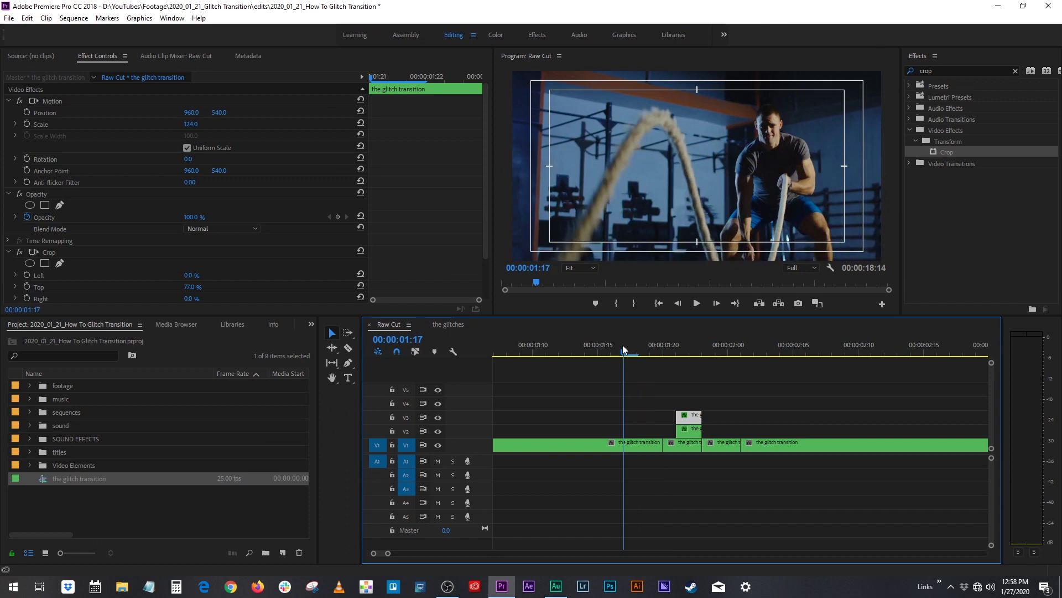
{"action": "left_click_drag", "start_coordinate": [622, 344], "coordinate": [728, 345]}
Step: Alt-drag the V1 segment at 00:00:02:00 up to V2 and scale the copy to 171
{"action": "left_click", "coordinate": [728, 446]}
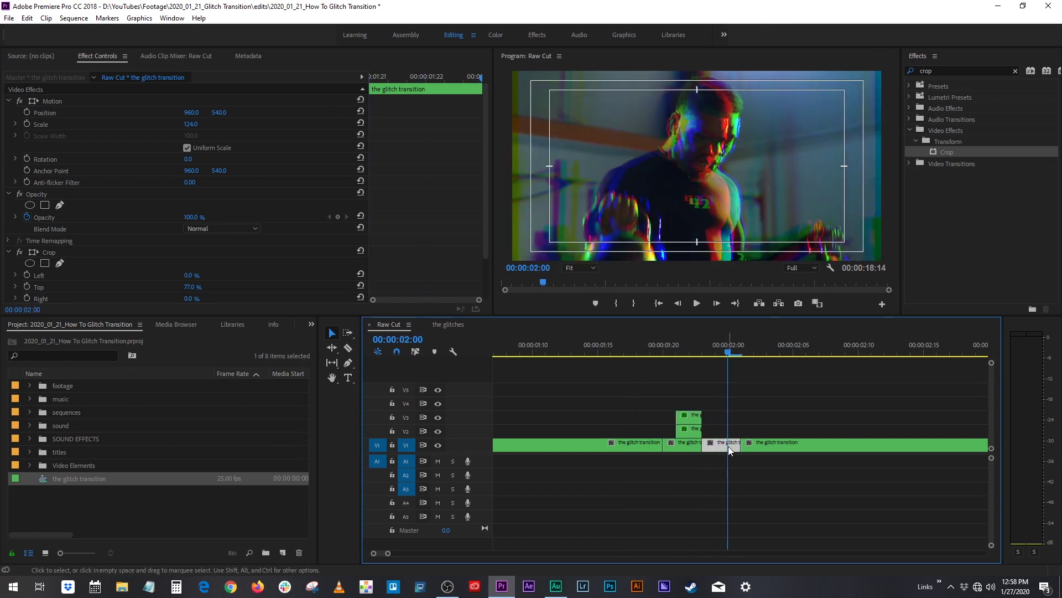
{"action": "left_click_drag", "start_coordinate": [728, 446], "coordinate": [728, 430]}
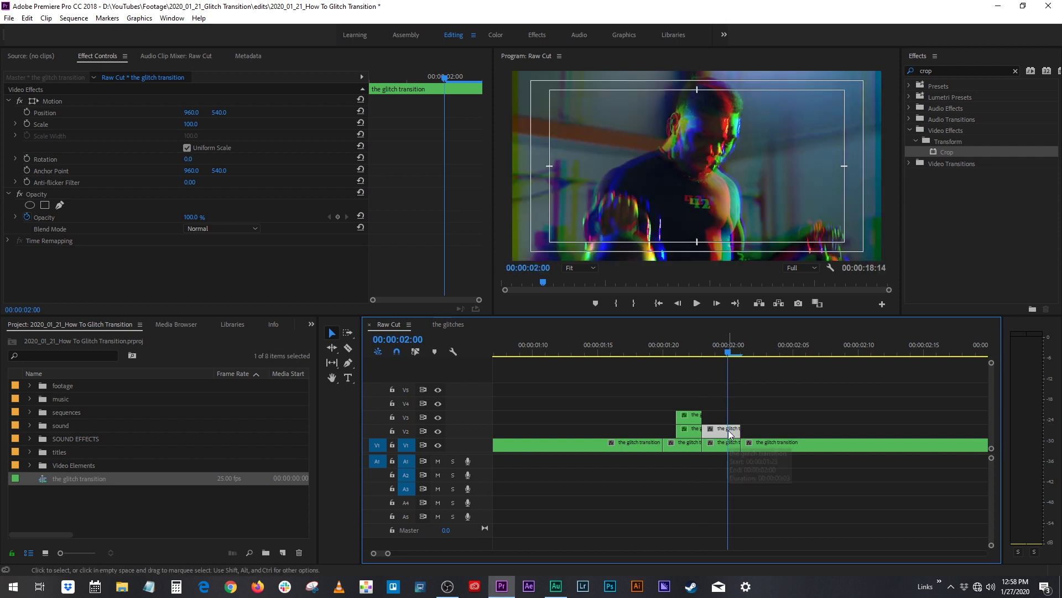
{"action": "left_click_drag", "start_coordinate": [191, 124], "coordinate": [424, 120]}
Step: Apply Crop to the V2 copy with Top at 68%, then play back the edit
{"action": "left_click_drag", "start_coordinate": [938, 150], "coordinate": [716, 432]}
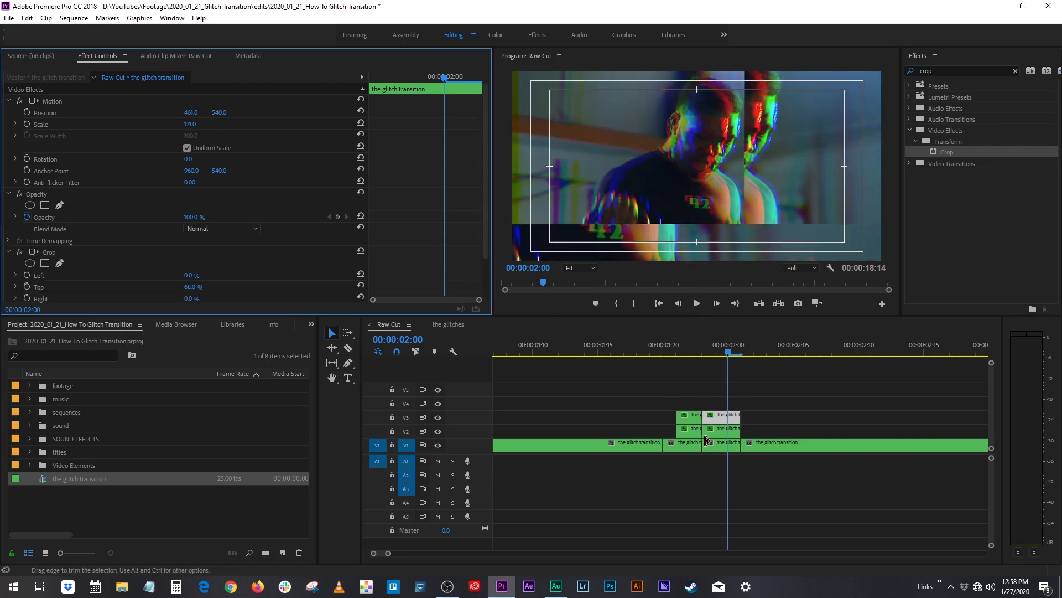
{"action": "left_click", "coordinate": [459, 529]}
{"action": "key", "text": "space"}
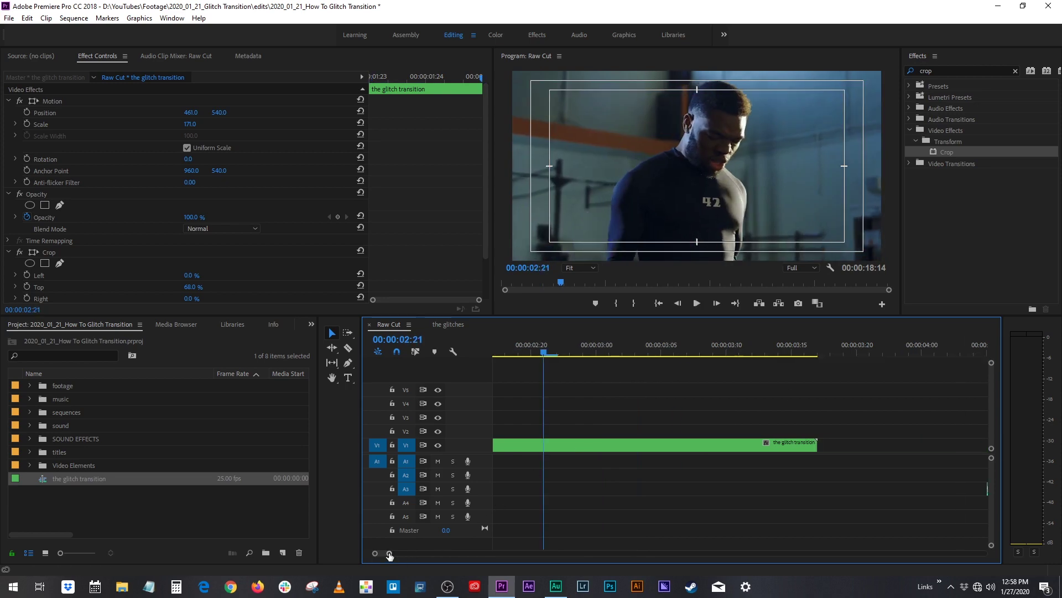
{"action": "left_click_drag", "start_coordinate": [390, 555], "coordinate": [406, 553]}
{"action": "left_click_drag", "start_coordinate": [697, 343], "coordinate": [545, 345]}
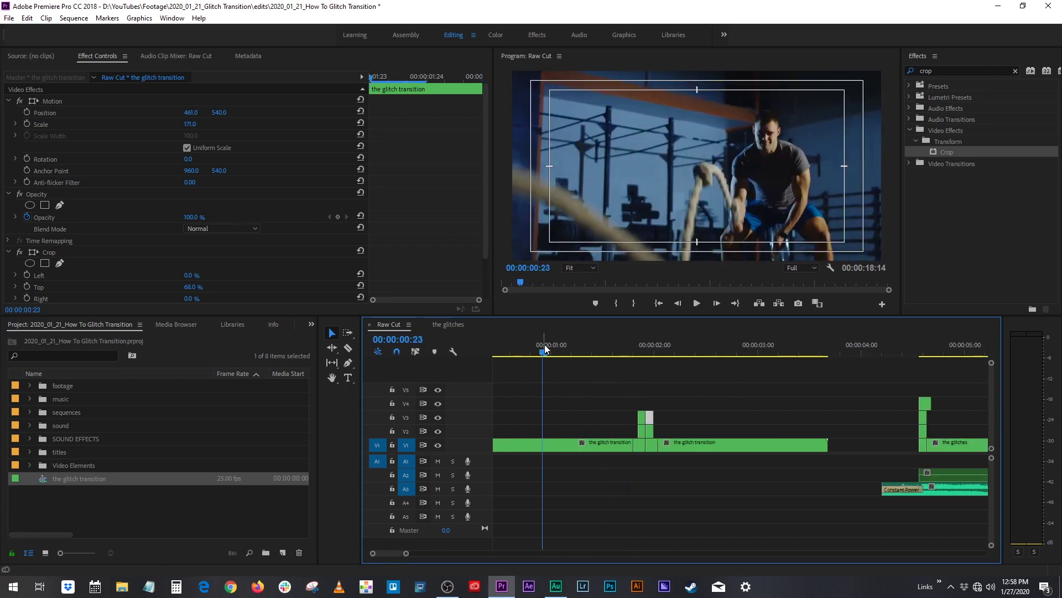
{"action": "key", "text": "space"}
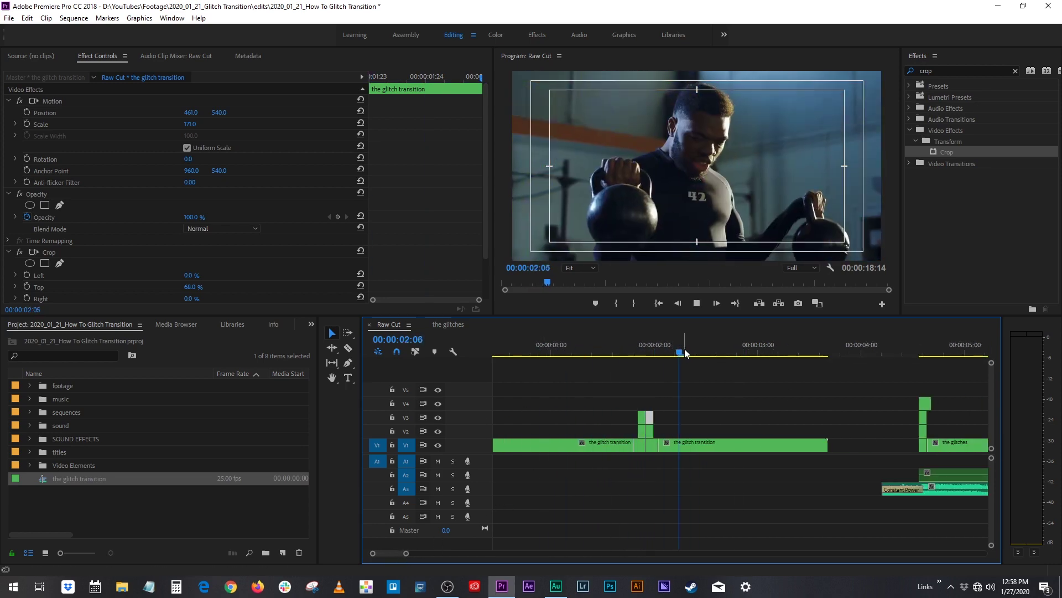
{"action": "left_click_drag", "start_coordinate": [694, 350], "coordinate": [635, 350]}
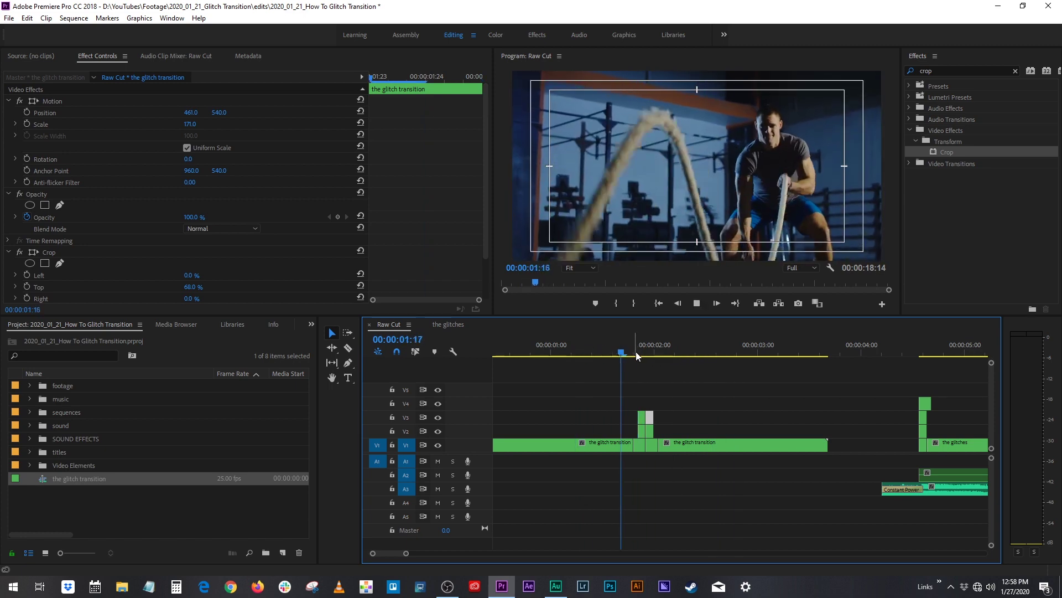
{"action": "key", "text": "space"}
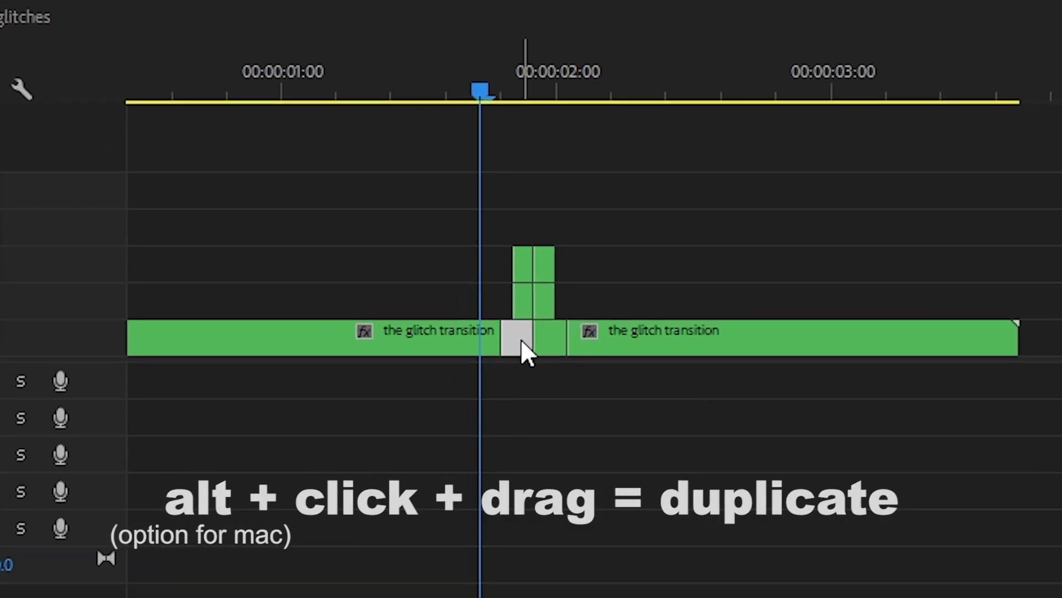
Step: Duplicate the first cut segment onto V4 and search the effects for 'mos'
{"action": "left_click_drag", "start_coordinate": [520, 339], "coordinate": [519, 231], "text": "alt"}
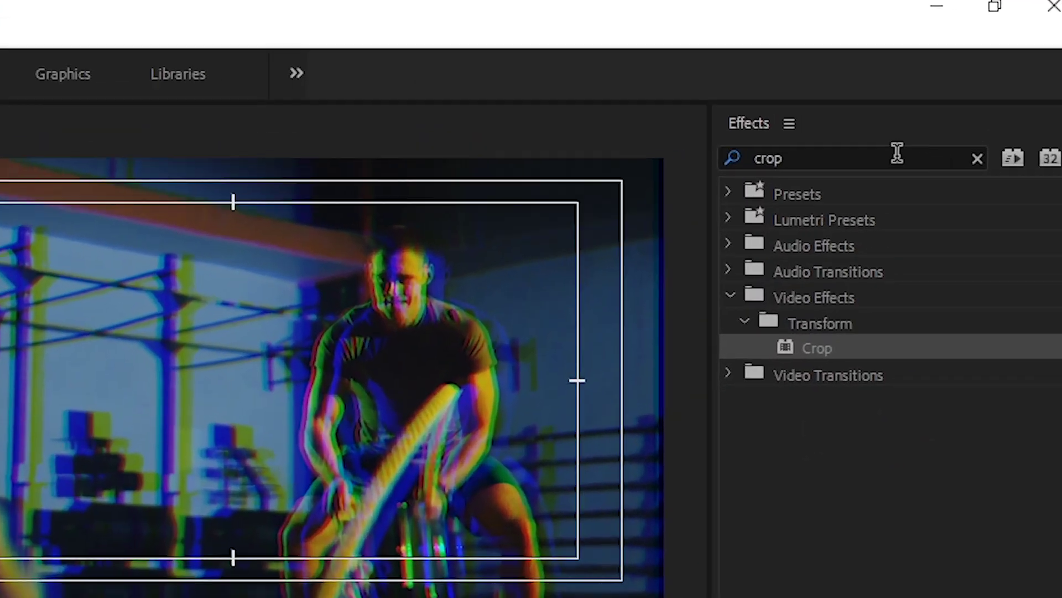
{"action": "left_click", "coordinate": [897, 154]}
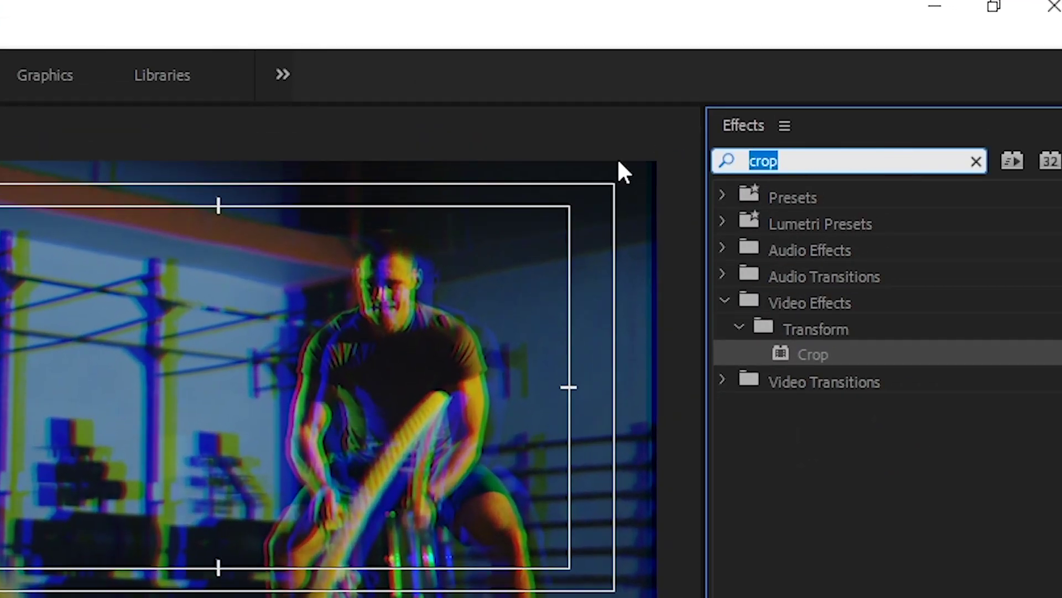
{"action": "type", "text": "mosaic"}
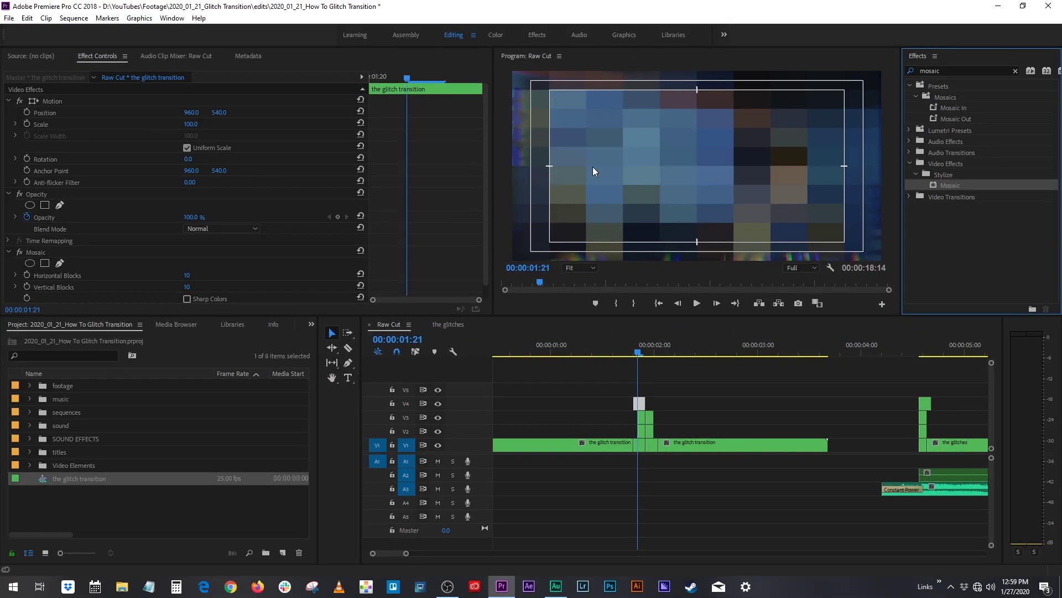
Step: Set the V4 Mosaic to 1 horizontal and 695 vertical blocks with Sharp Colors on
{"action": "scroll", "coordinate": [437, 183], "scroll_direction": "down", "scroll_amount": 1}
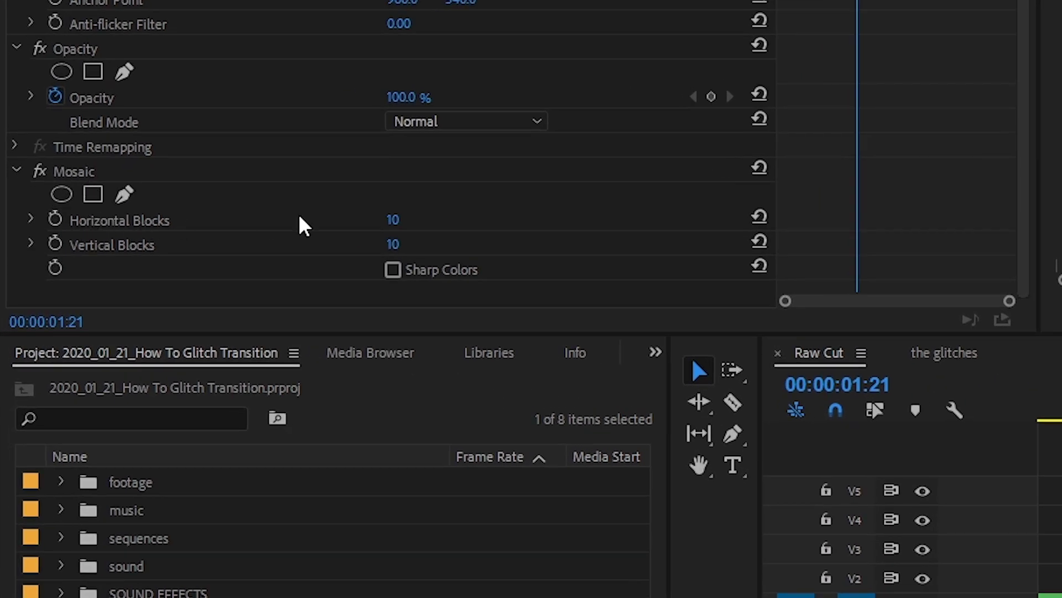
{"action": "left_click", "coordinate": [387, 219]}
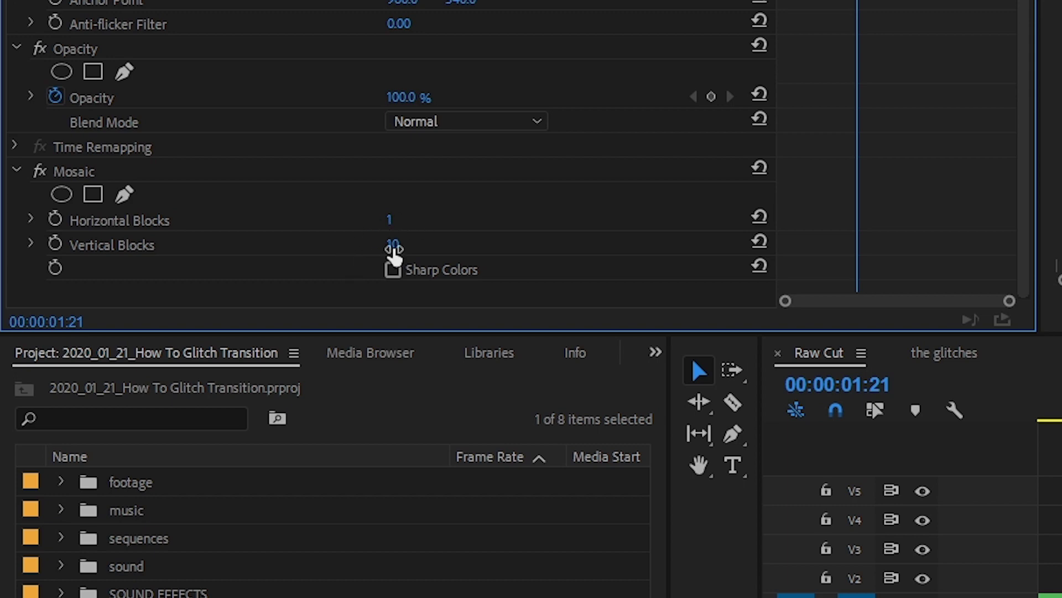
{"action": "left_click_drag", "start_coordinate": [398, 253], "coordinate": [443, 253]}
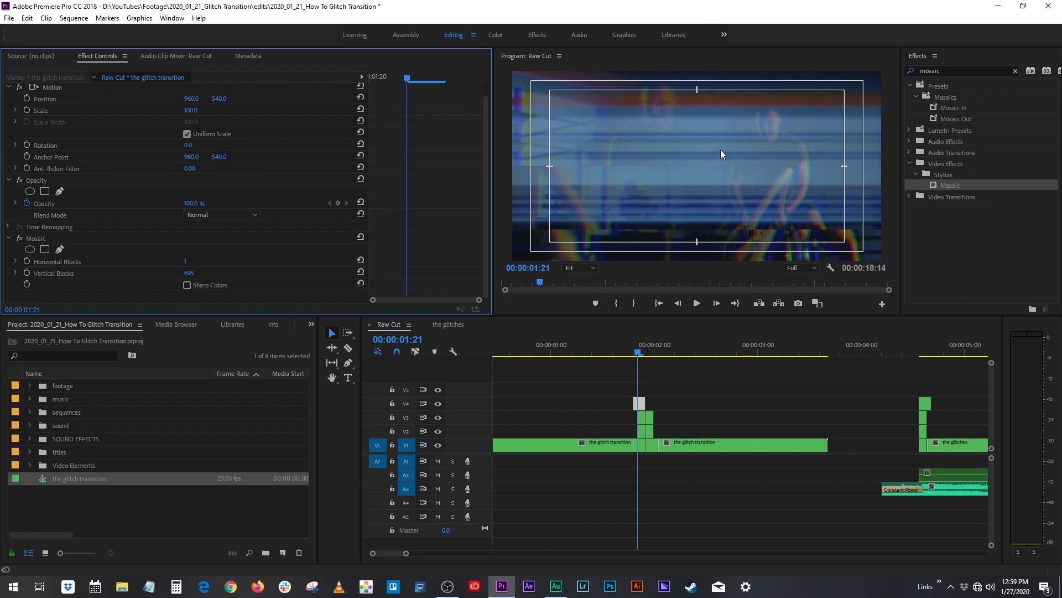
{"action": "left_click", "coordinate": [188, 286]}
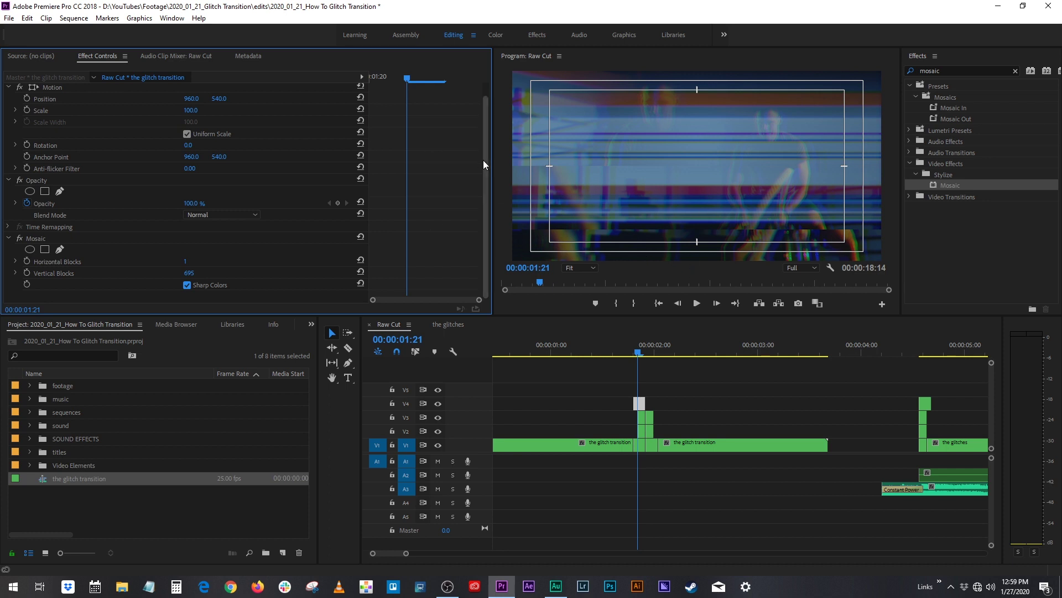
Step: Blend the V4 mosaic copy in Difference mode at 46% opacity
{"action": "left_click_drag", "start_coordinate": [483, 161], "coordinate": [483, 128]}
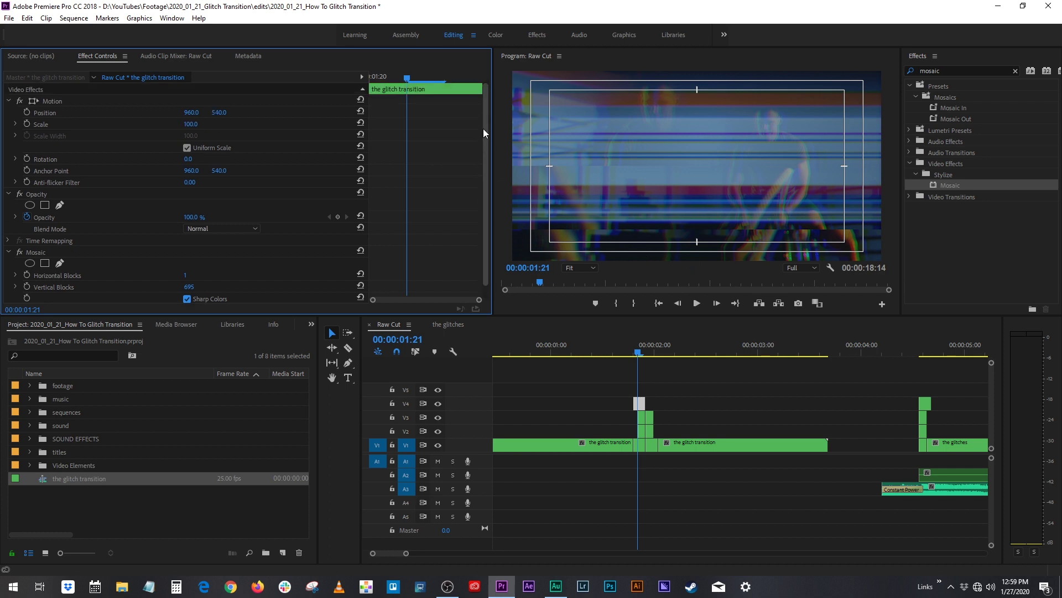
{"action": "left_click", "coordinate": [26, 218]}
{"action": "left_click", "coordinate": [209, 227]}
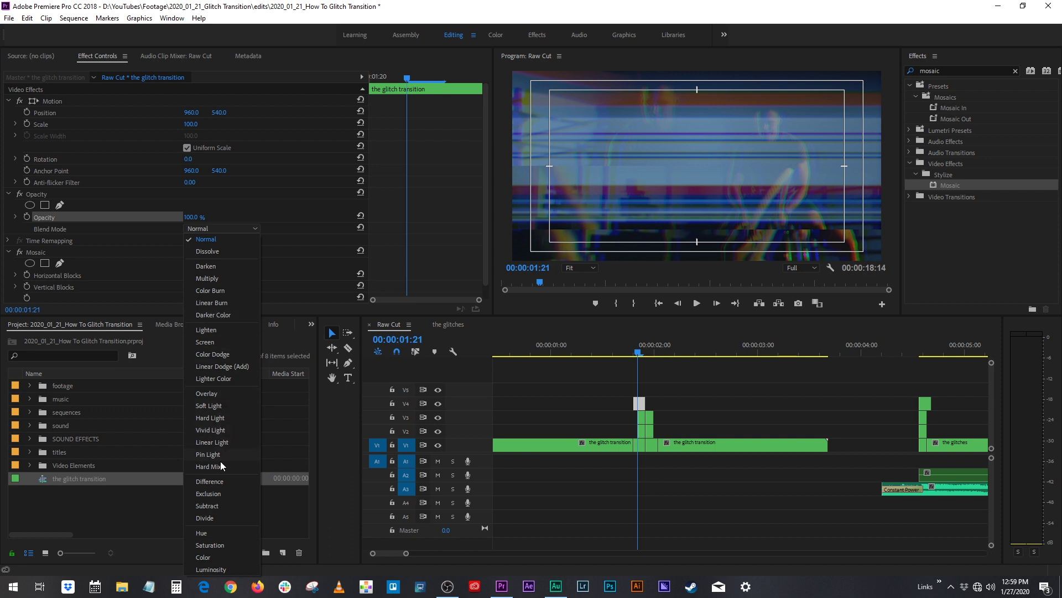
{"action": "left_click", "coordinate": [220, 481]}
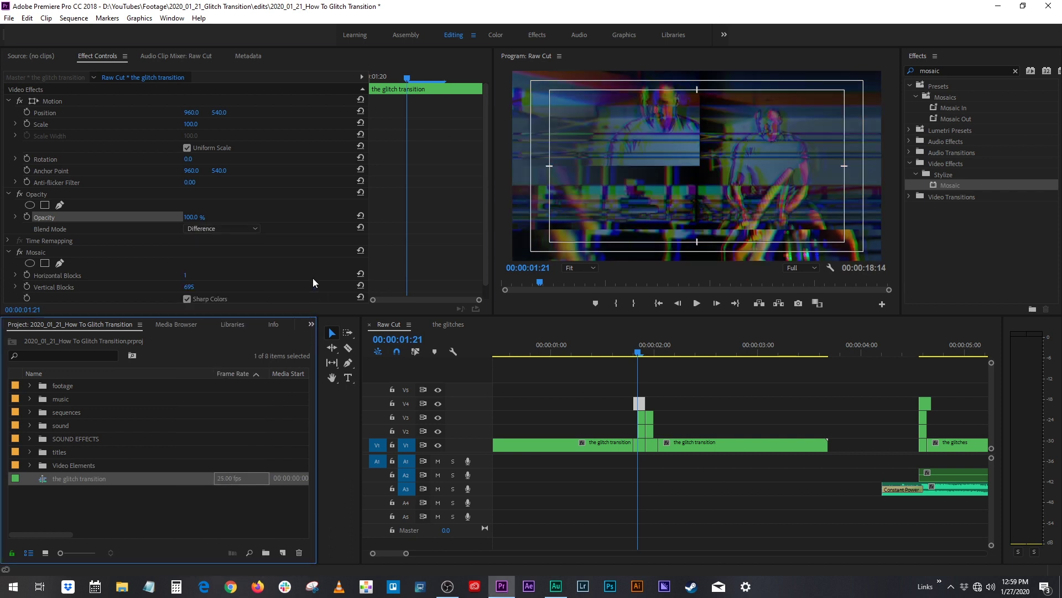
{"action": "left_click_drag", "start_coordinate": [194, 220], "coordinate": [165, 220]}
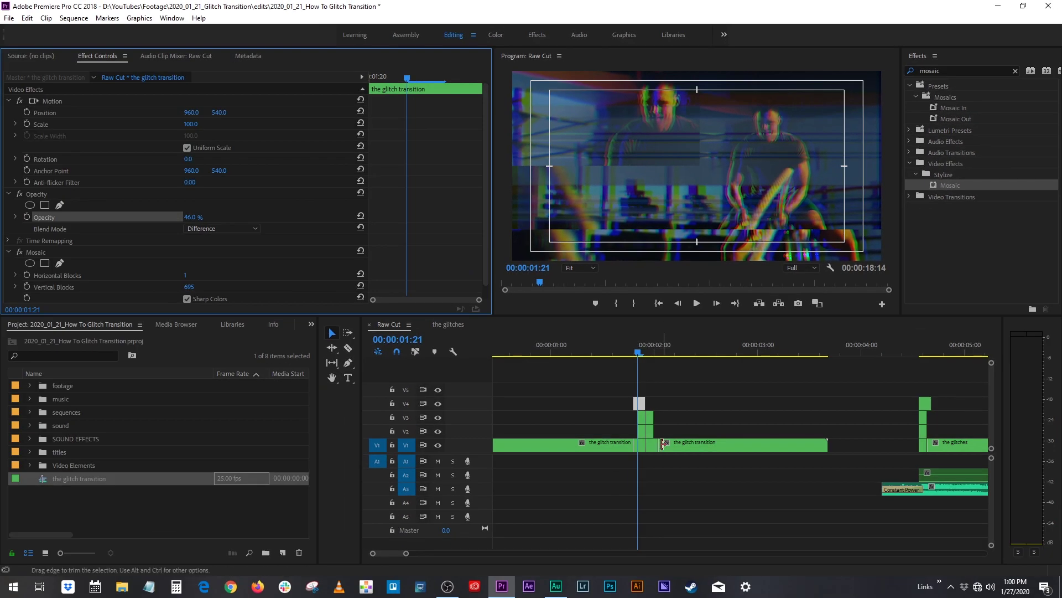
{"action": "left_click", "coordinate": [652, 444]}
Step: Duplicate the second small V1 segment onto V4 and copy the first mosaic clip
{"action": "left_click_drag", "start_coordinate": [652, 443], "coordinate": [652, 405]}
{"action": "left_click", "coordinate": [662, 370]}
{"action": "key", "text": "Left"}
{"action": "key", "text": "Left"}
{"action": "key", "text": "Left"}
{"action": "key", "text": "Left"}
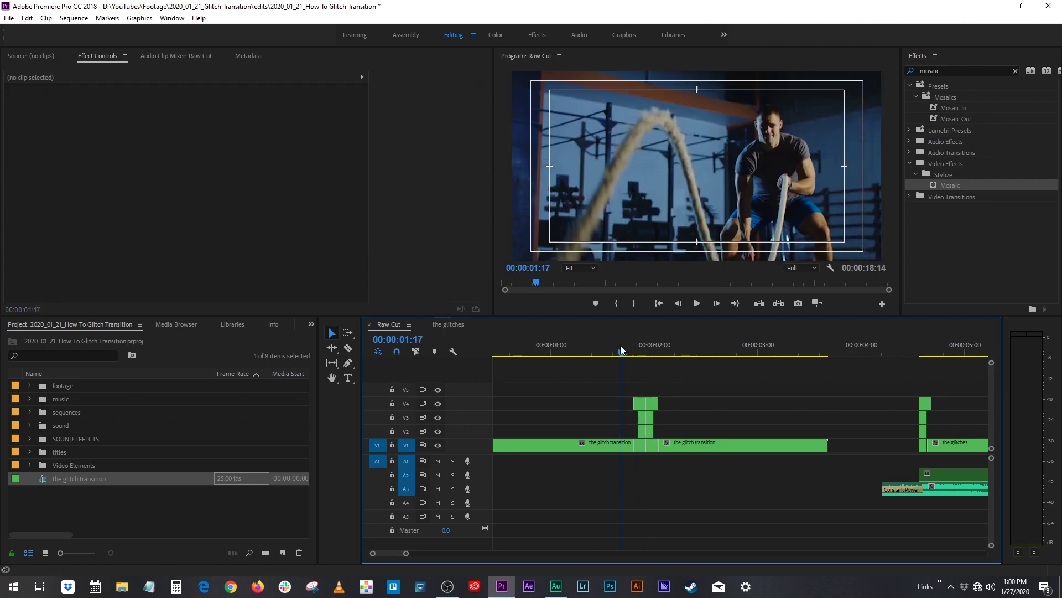
{"action": "left_click", "coordinate": [642, 405]}
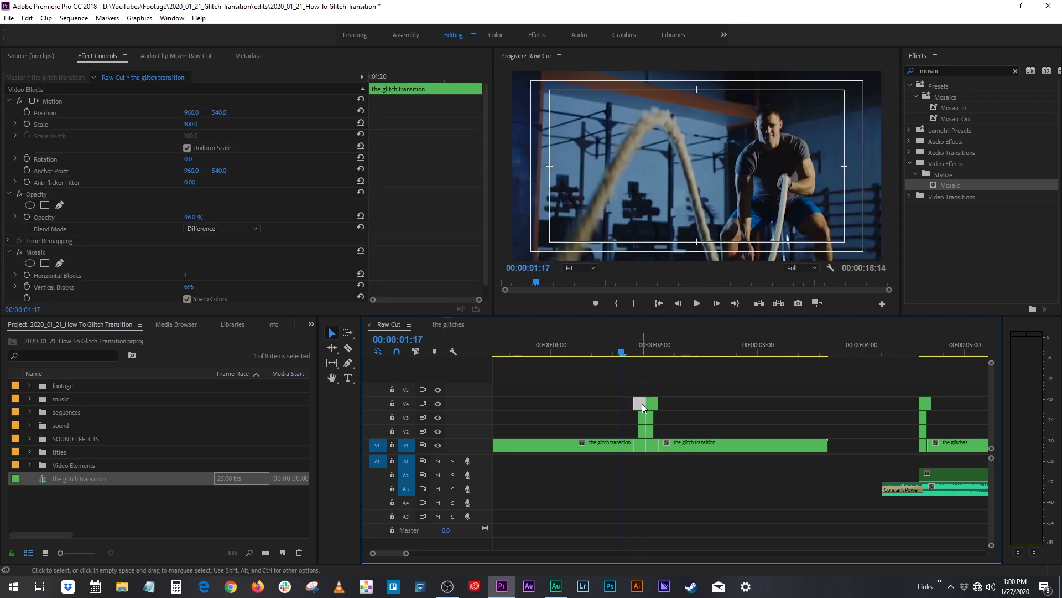
{"action": "right_click", "coordinate": [642, 406]}
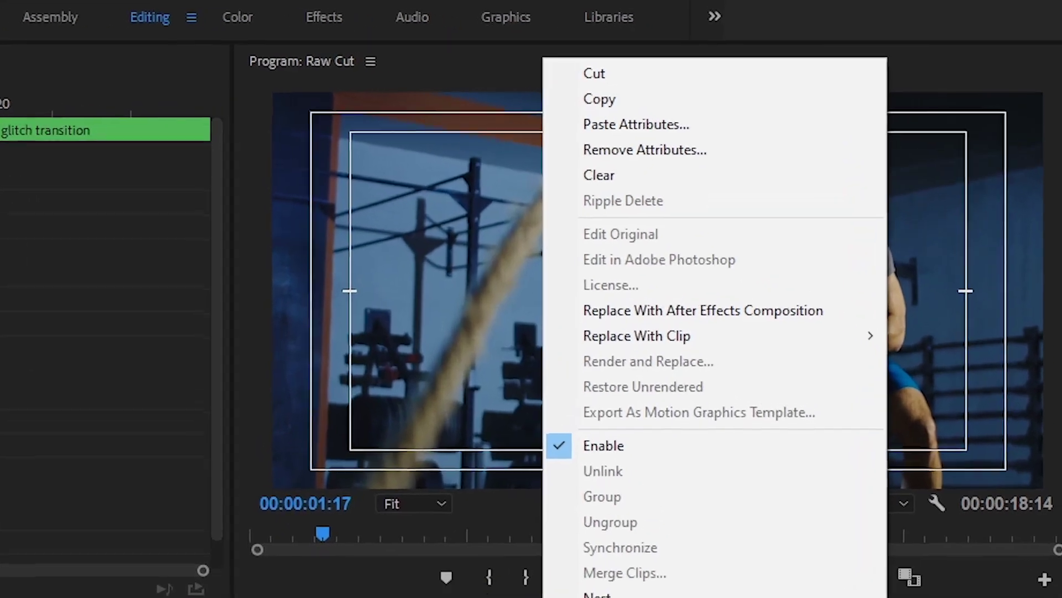
{"action": "left_click", "coordinate": [629, 101]}
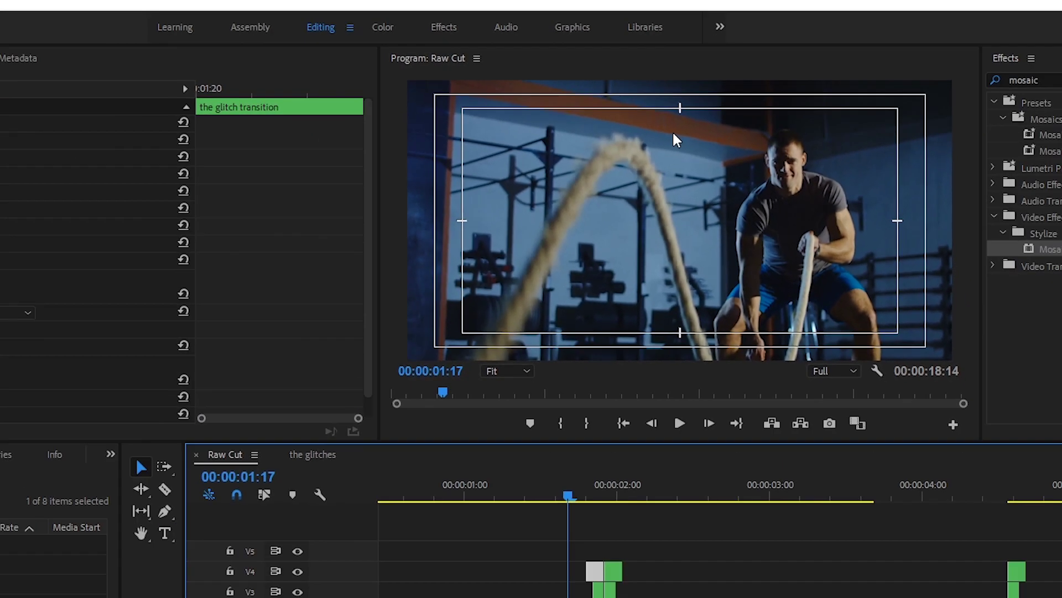
Step: Paste only the Mosaic effect onto the second V4 clip and play back the transition
{"action": "left_click", "coordinate": [614, 490]}
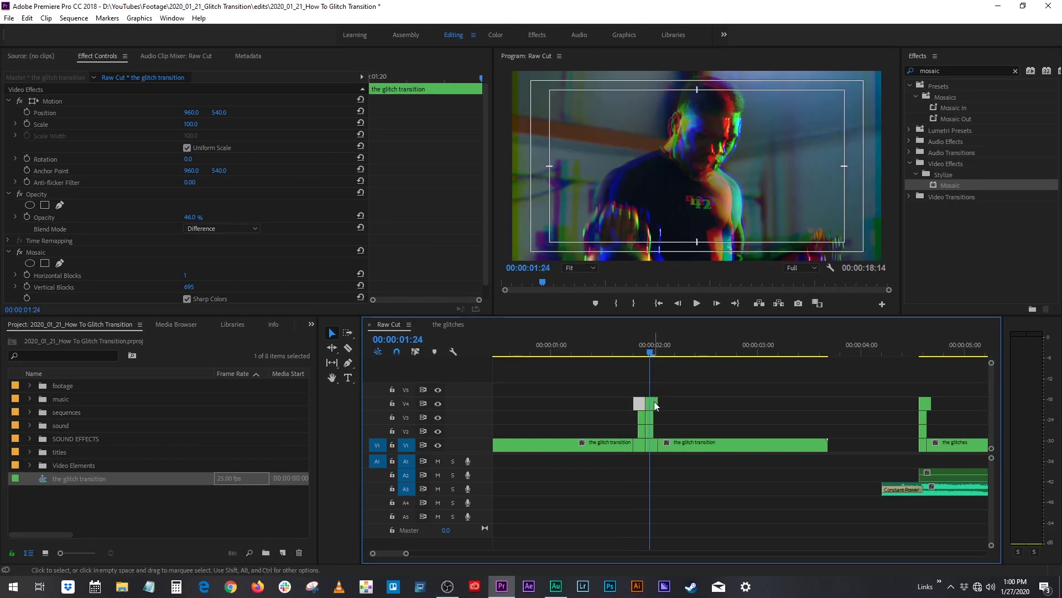
{"action": "left_click", "coordinate": [654, 401]}
{"action": "right_click", "coordinate": [652, 404]}
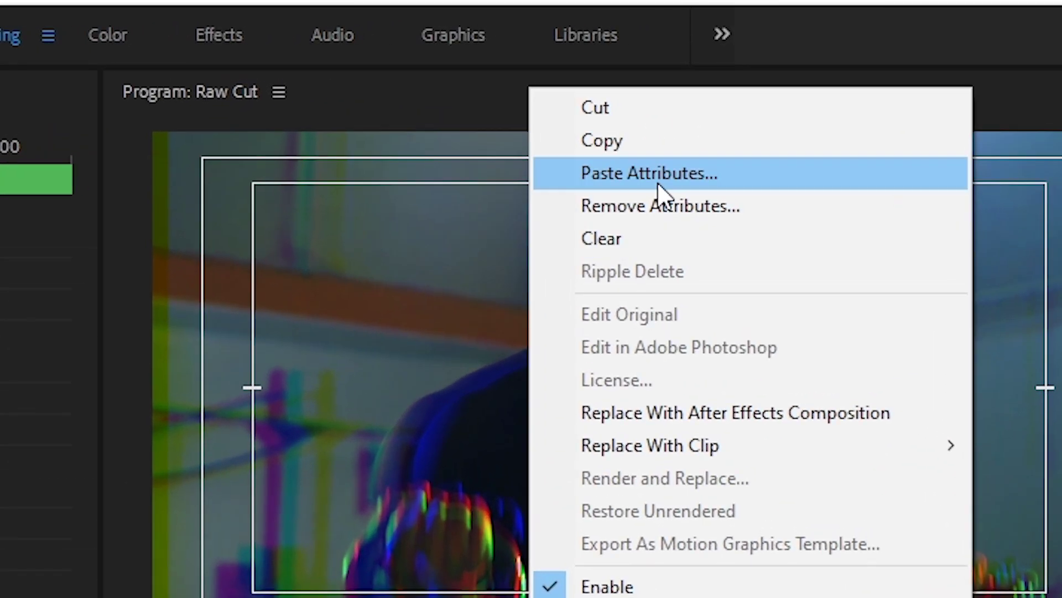
{"action": "left_click", "coordinate": [658, 191]}
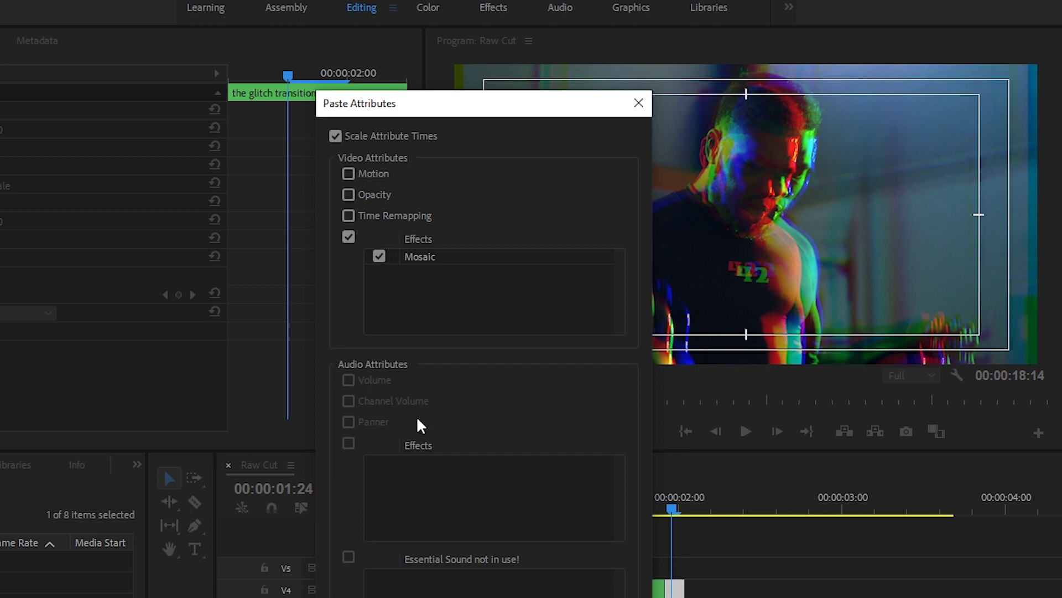
{"action": "left_click", "coordinate": [536, 597]}
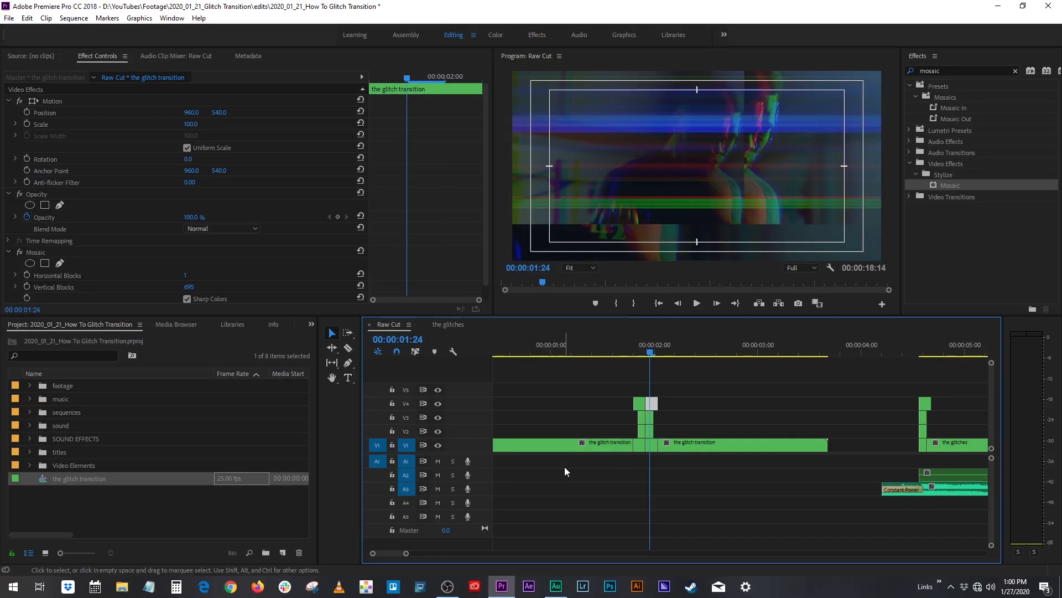
{"action": "left_click_drag", "start_coordinate": [647, 354], "coordinate": [588, 352]}
{"action": "key", "text": "space"}
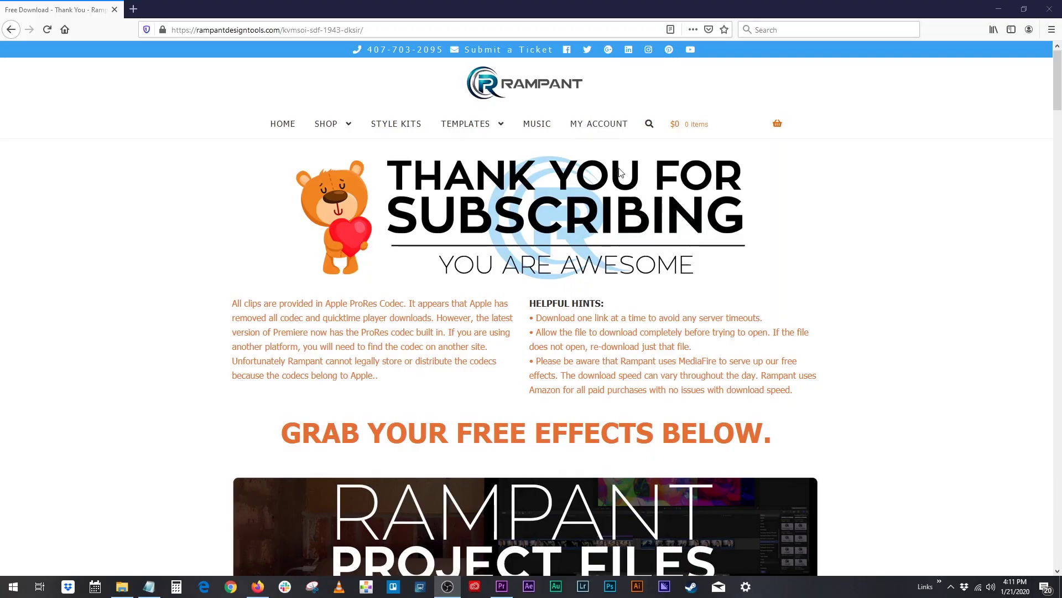
Step: Scroll the Rampant thank-you page down to the Glitch Transitions V1–V4 downloads
{"action": "scroll", "coordinate": [620, 171], "scroll_direction": "down", "scroll_amount": 3}
{"action": "scroll", "coordinate": [619, 171], "scroll_direction": "down", "scroll_amount": 8}
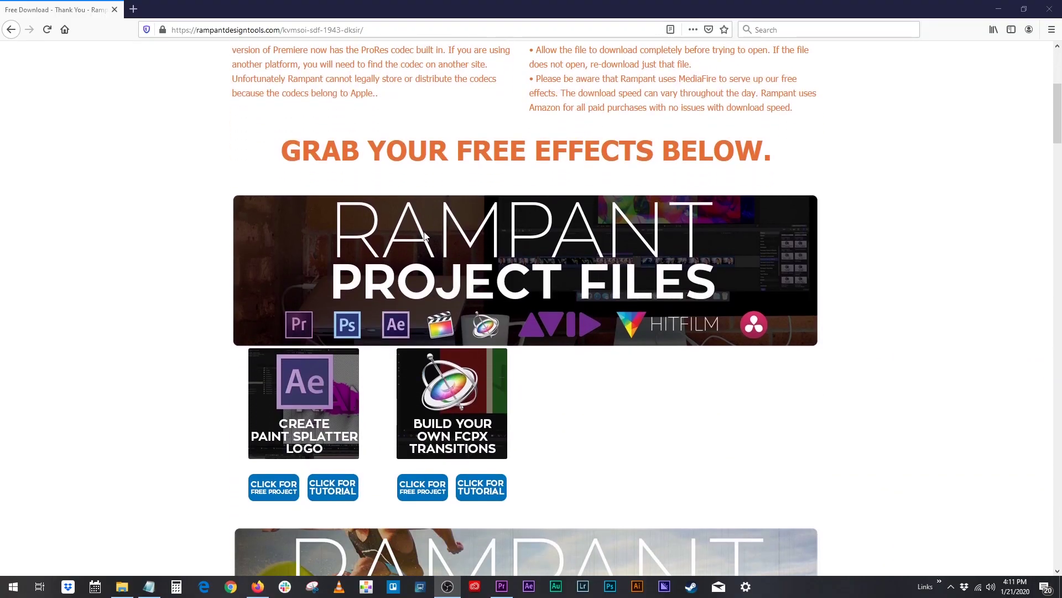
{"action": "scroll", "coordinate": [410, 241], "scroll_direction": "down", "scroll_amount": 10}
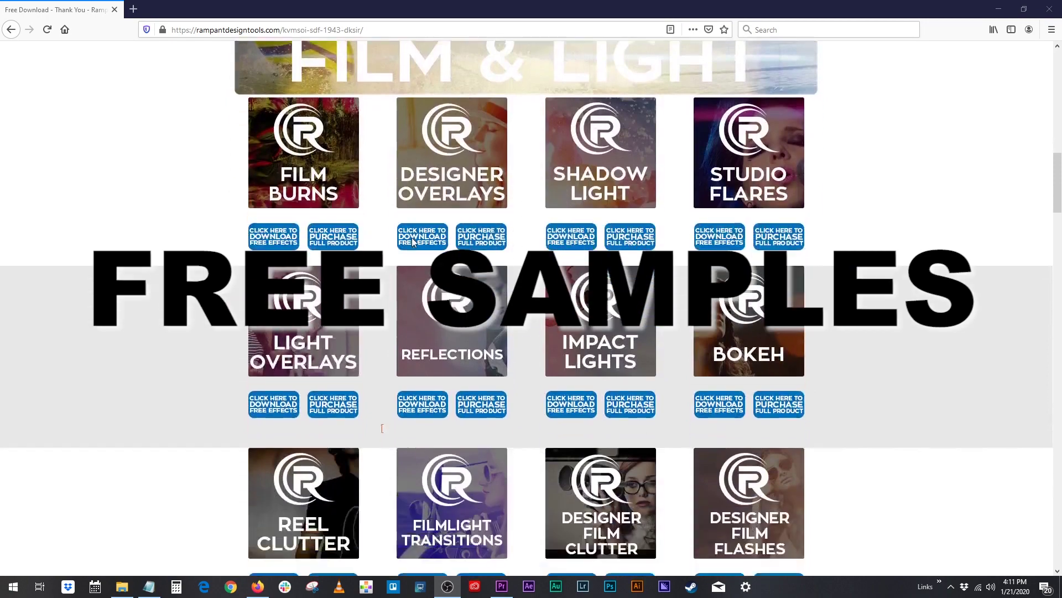
{"action": "scroll", "coordinate": [403, 257], "scroll_direction": "down", "scroll_amount": 8}
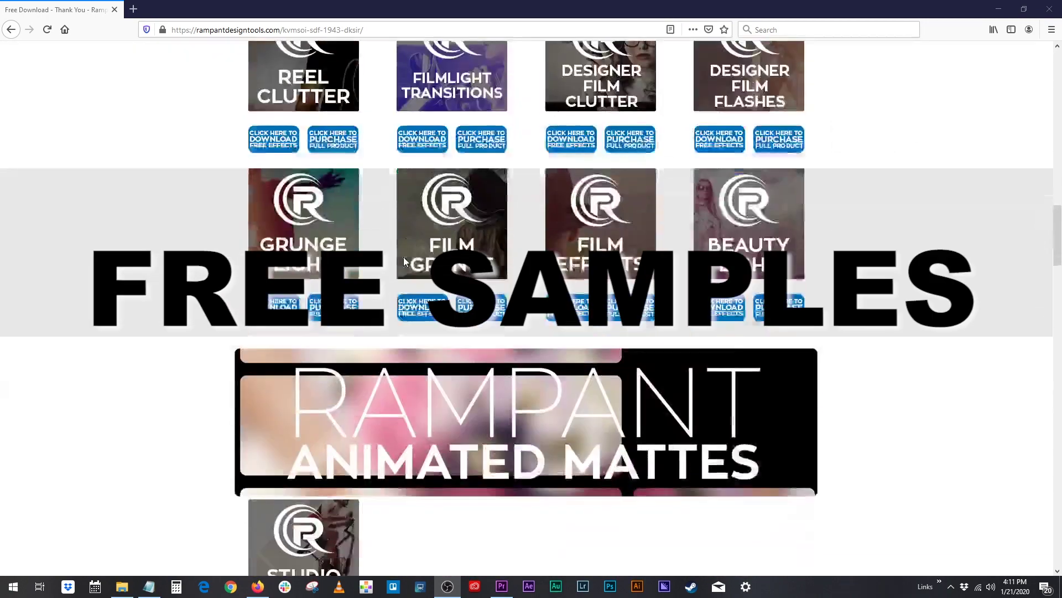
{"action": "scroll", "coordinate": [404, 260], "scroll_direction": "down", "scroll_amount": 9}
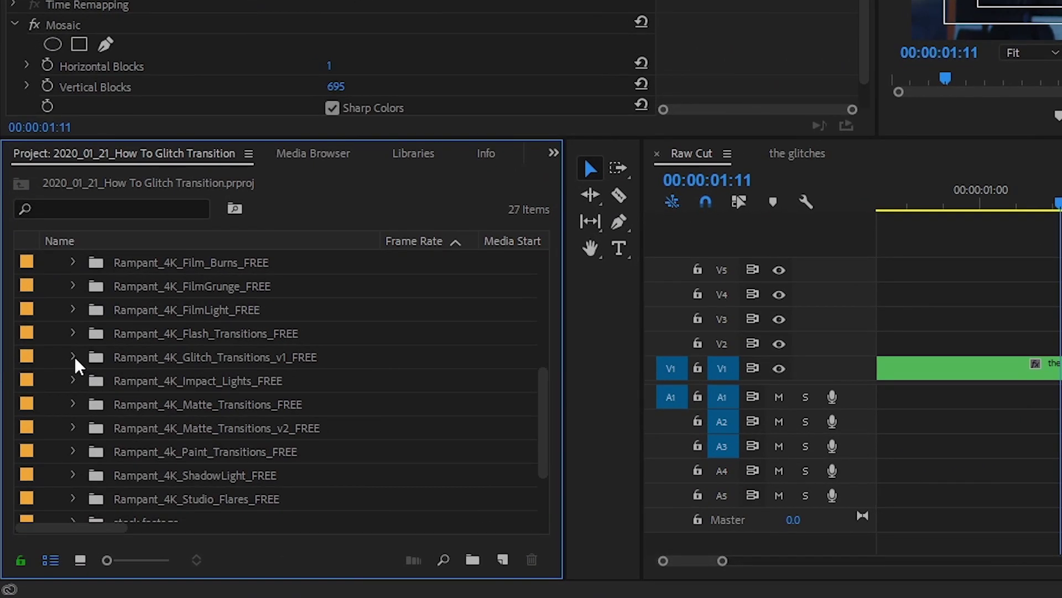
Step: Open Rampant_4K_Glitch_Transitions_v1_009.mov in the Source Monitor and cue it to frame 08
{"action": "left_click", "coordinate": [73, 356]}
{"action": "double_click", "coordinate": [249, 387]}
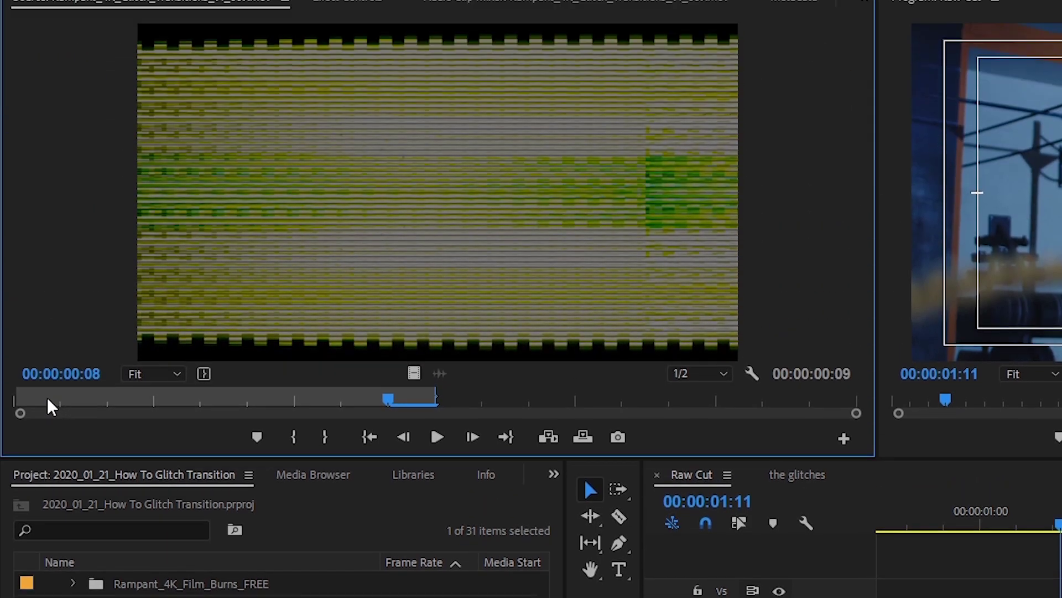
{"action": "left_click", "coordinate": [53, 81]}
{"action": "left_click_drag", "start_coordinate": [256, 461], "coordinate": [422, 459]}
{"action": "key", "text": "Home"}
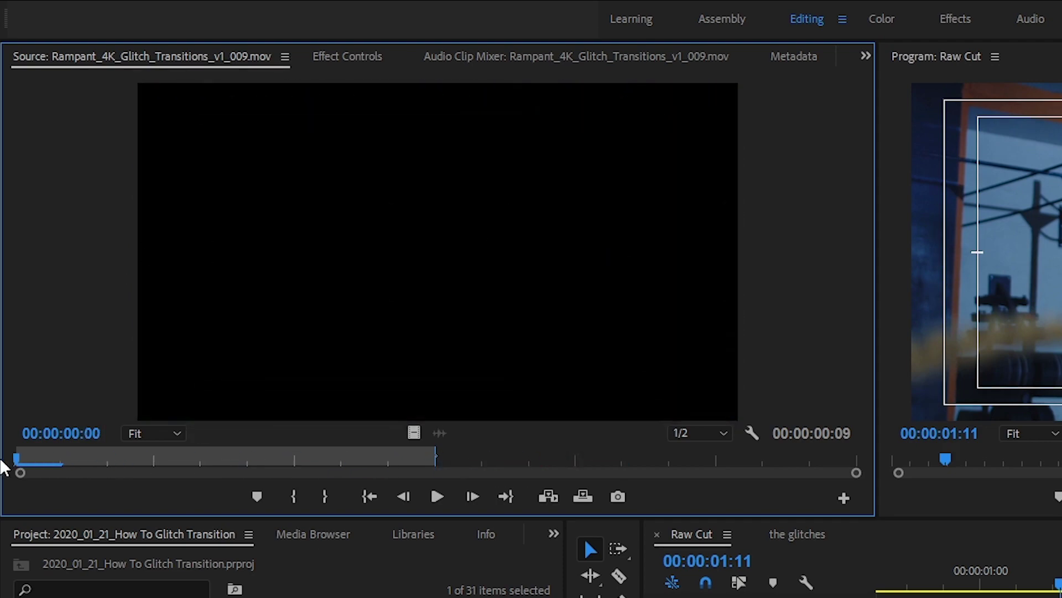
{"action": "left_click", "coordinate": [755, 465]}
{"action": "left_click_drag", "start_coordinate": [746, 470], "coordinate": [400, 465]}
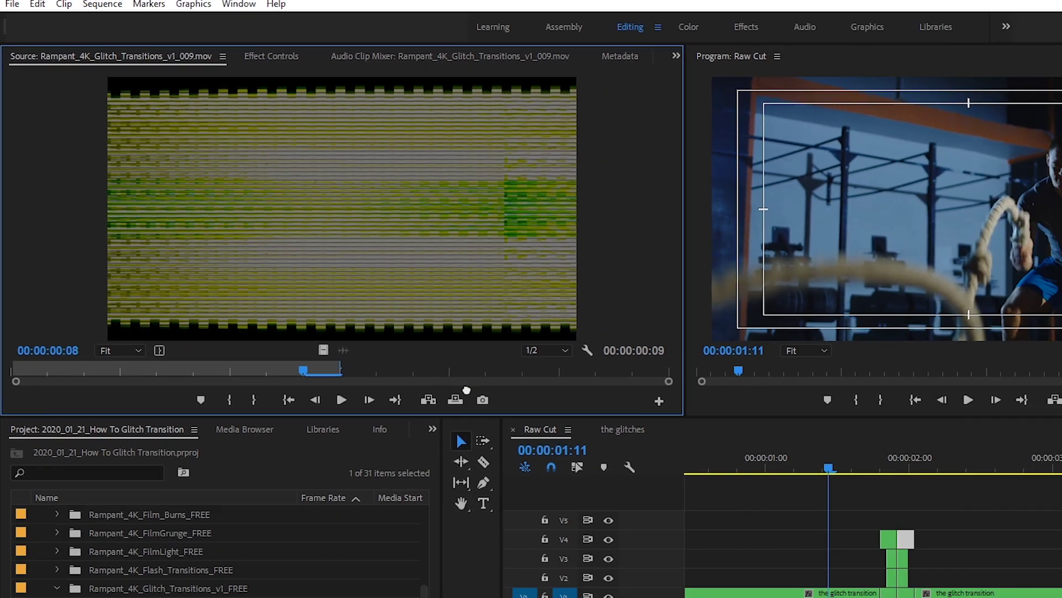
Step: Place clip 009 on V5 over the cut and trim it so its peak meets the cut
{"action": "left_click_drag", "start_coordinate": [408, 430], "coordinate": [895, 597]}
{"action": "left_click_drag", "start_coordinate": [583, 399], "coordinate": [611, 396]}
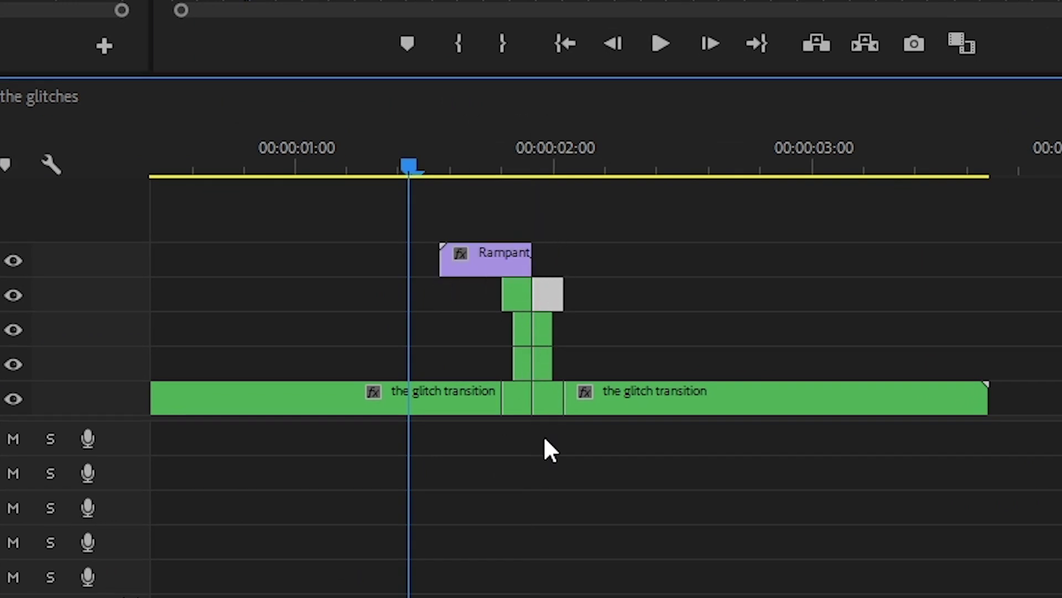
{"action": "left_click", "coordinate": [429, 404]}
{"action": "left_click", "coordinate": [584, 410]}
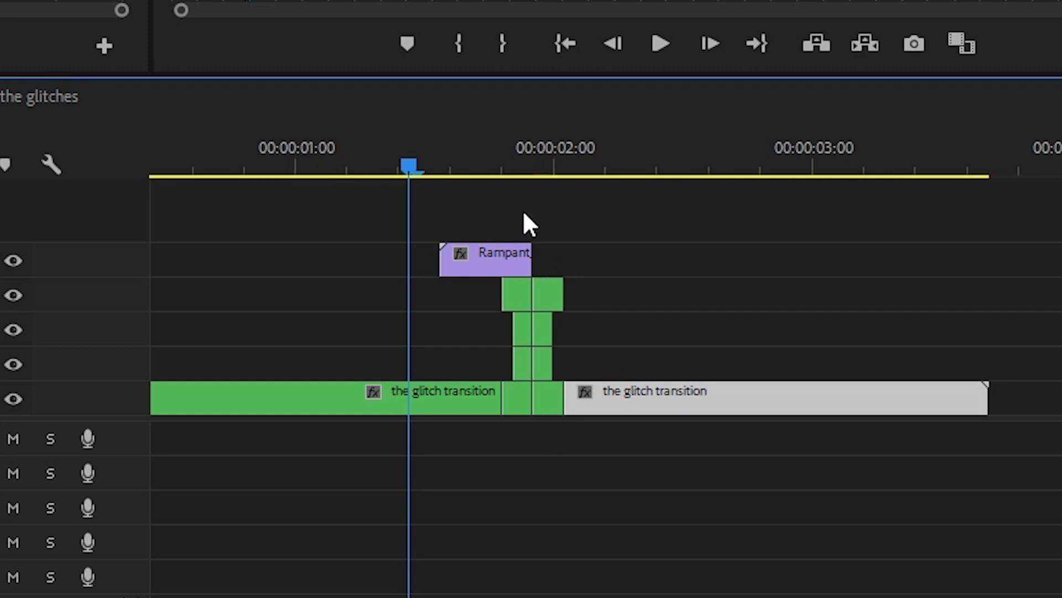
{"action": "left_click_drag", "start_coordinate": [527, 253], "coordinate": [885, 280]}
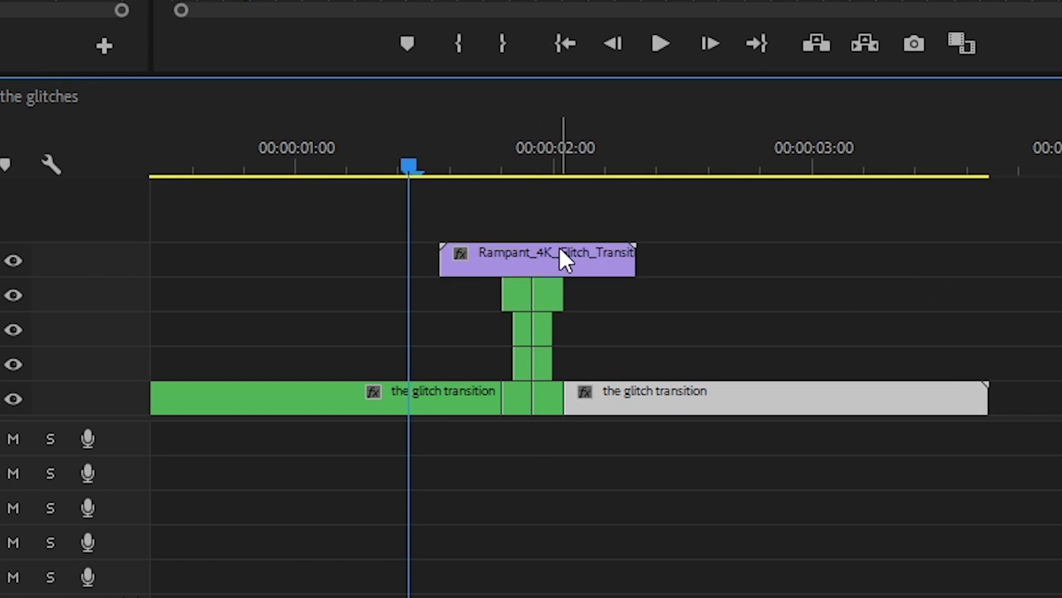
{"action": "left_click", "coordinate": [531, 258]}
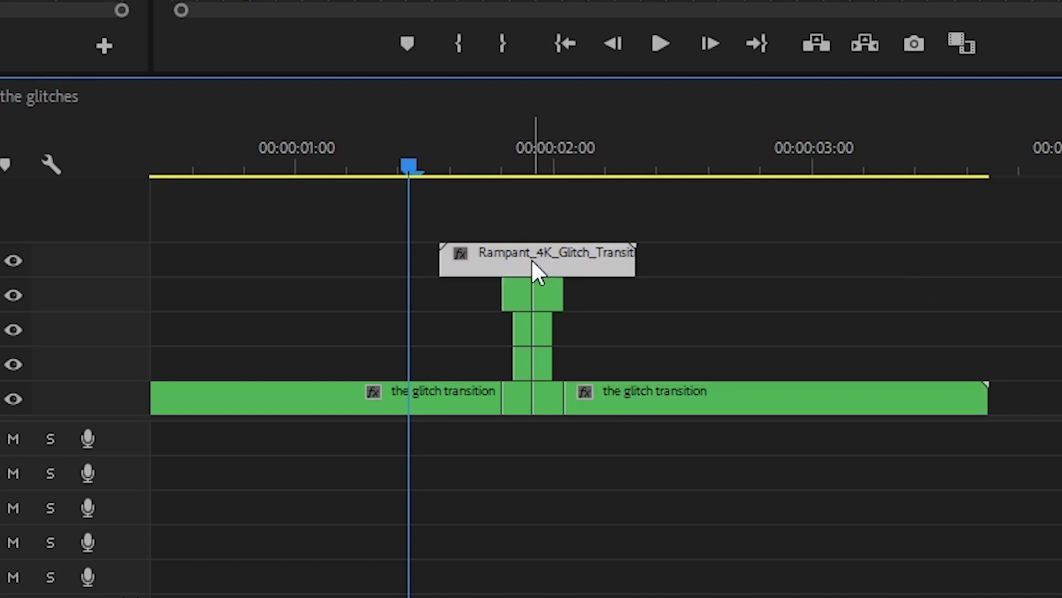
{"action": "left_click", "coordinate": [533, 173]}
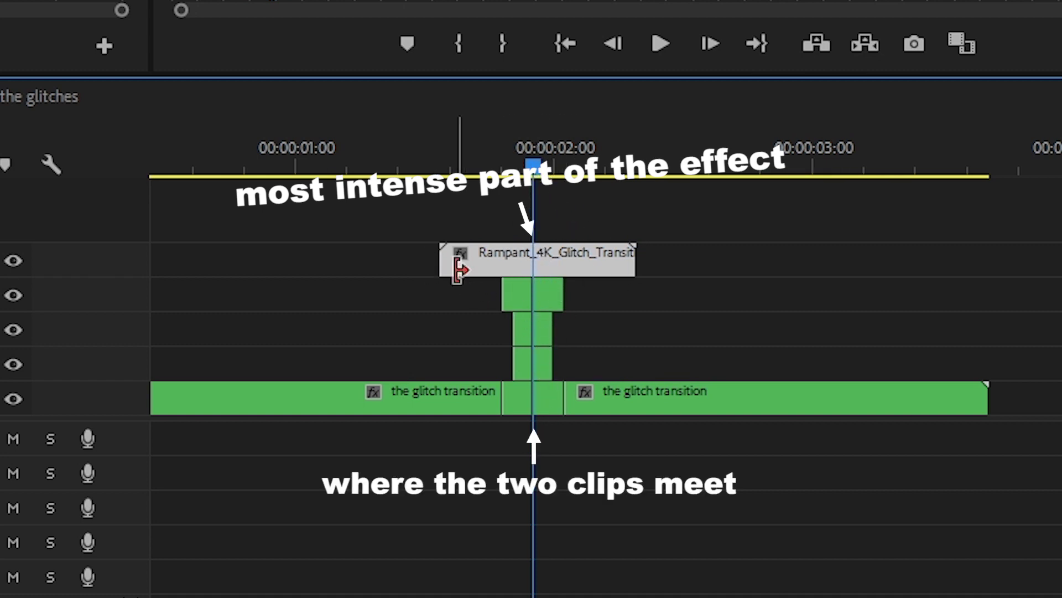
{"action": "left_click_drag", "start_coordinate": [458, 270], "coordinate": [523, 269]}
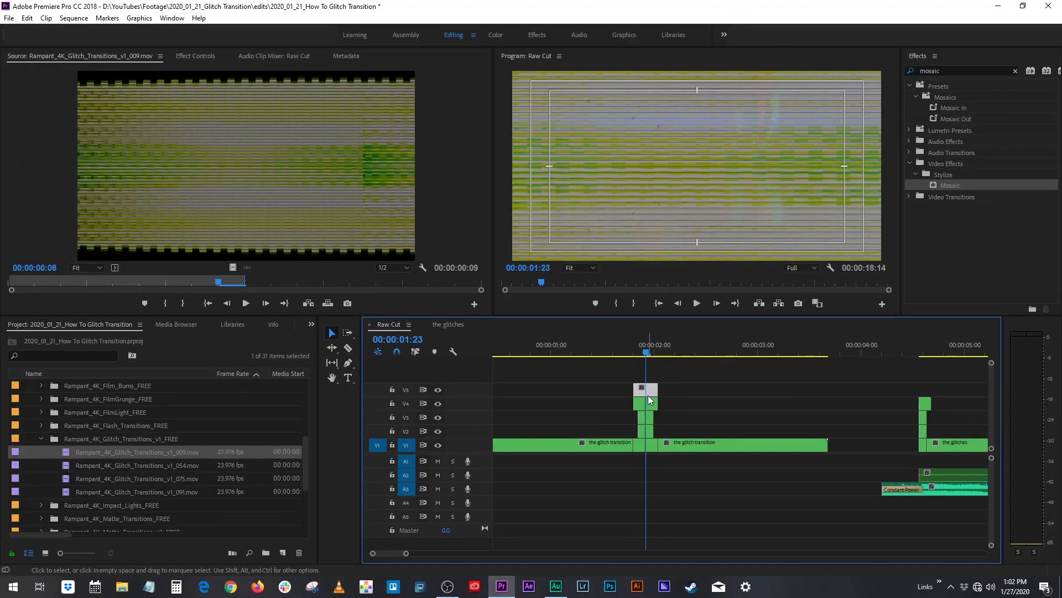
Step: Give the Rampant 009 overlay on V5 Screen blending at 25% opacity, then scrub the cut
{"action": "left_click", "coordinate": [195, 56]}
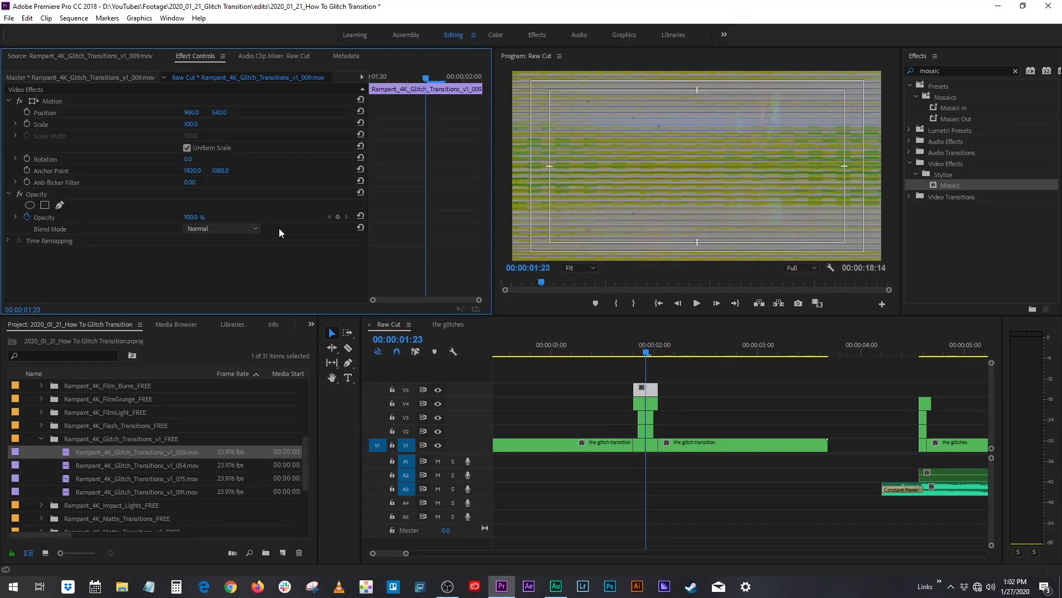
{"action": "left_click", "coordinate": [243, 229]}
{"action": "left_click", "coordinate": [227, 346]}
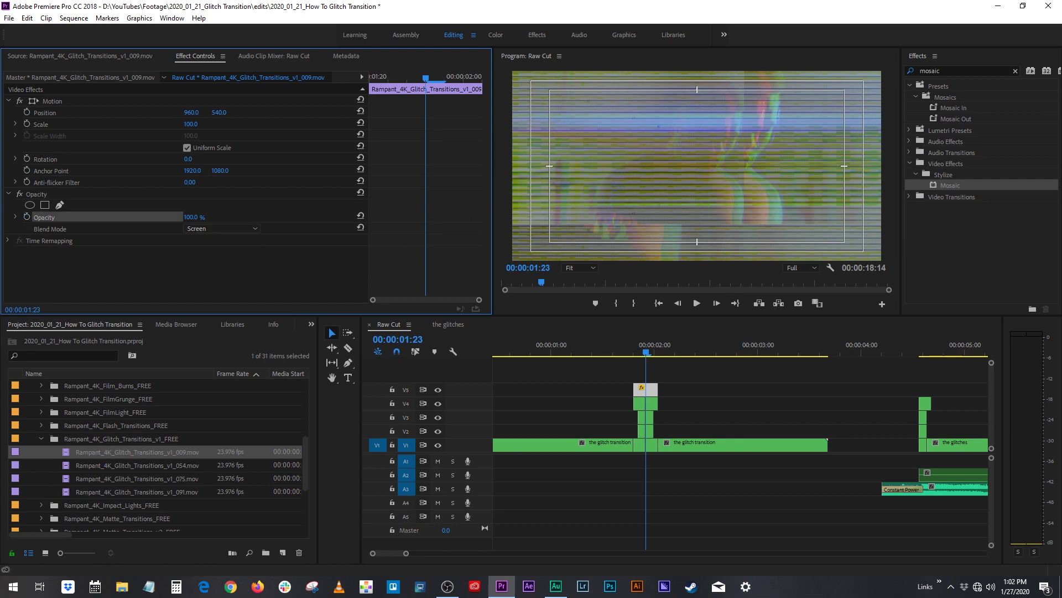
{"action": "left_click_drag", "start_coordinate": [191, 217], "coordinate": [173, 216]}
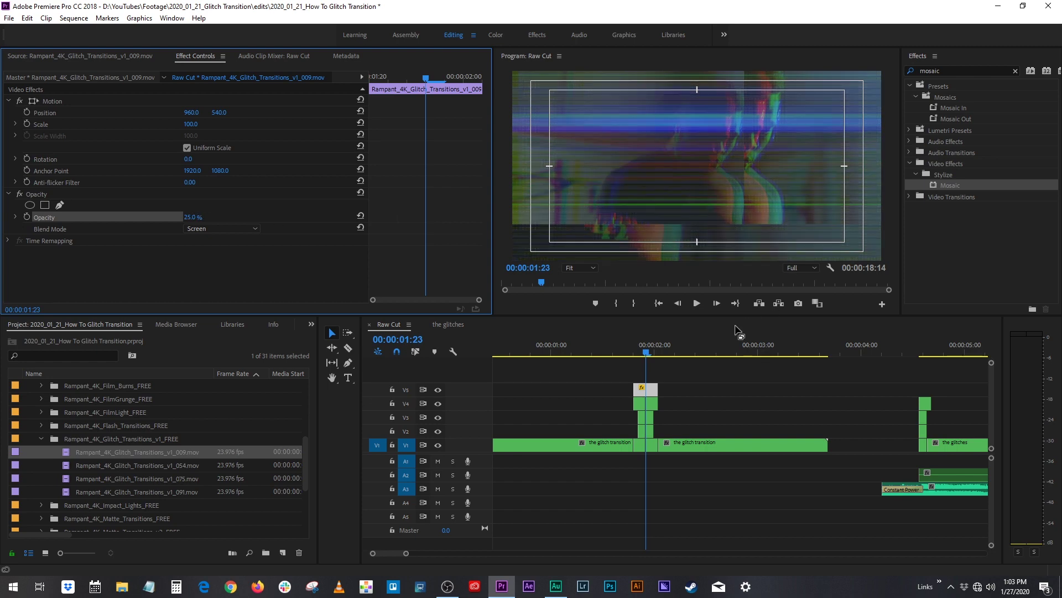
{"action": "left_click_drag", "start_coordinate": [651, 348], "coordinate": [592, 344]}
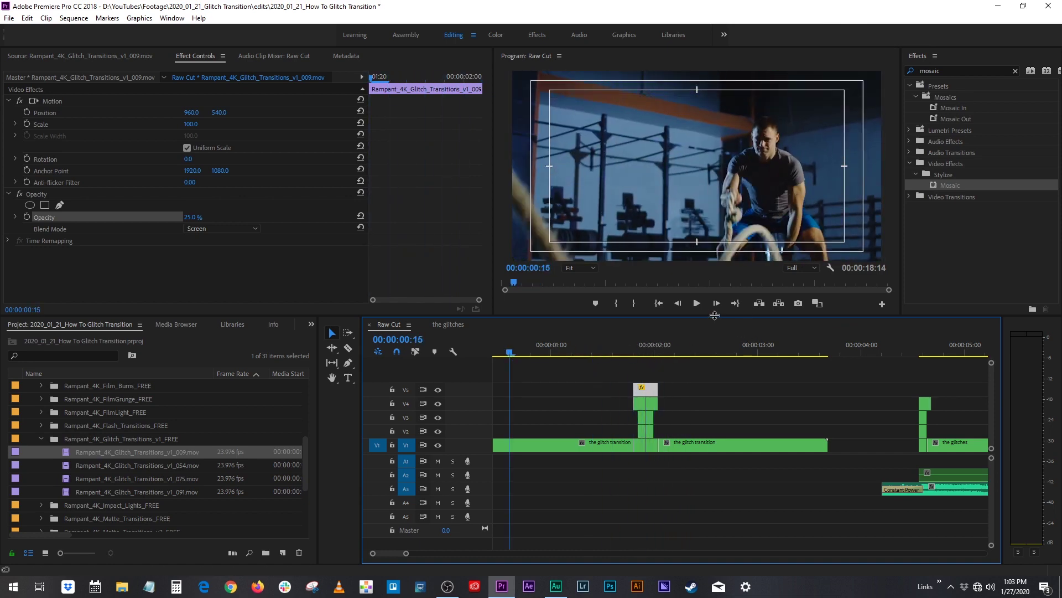
{"action": "left_click", "coordinate": [696, 304]}
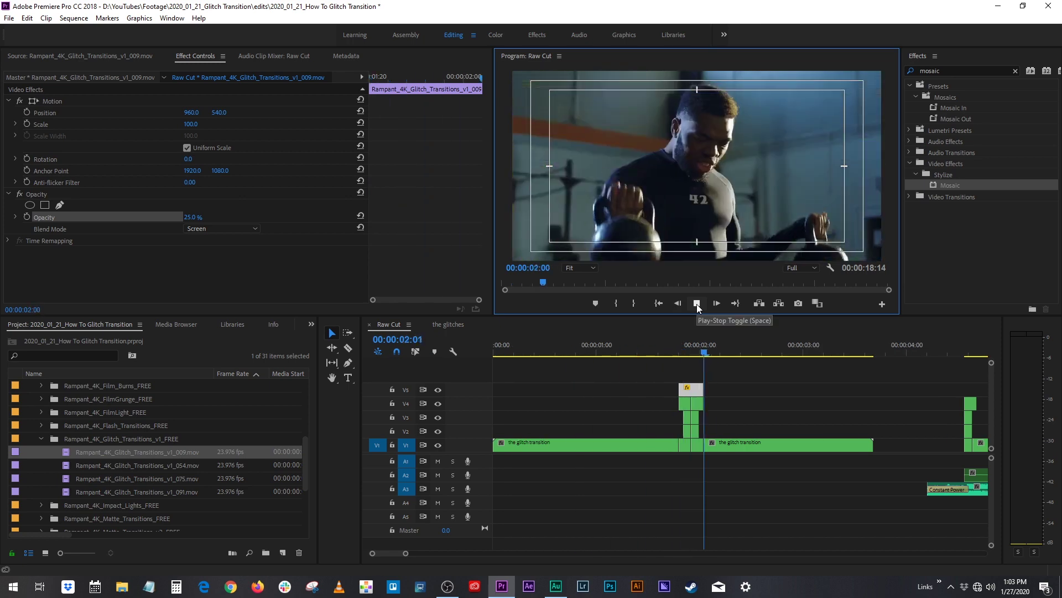
{"action": "left_click", "coordinate": [582, 344]}
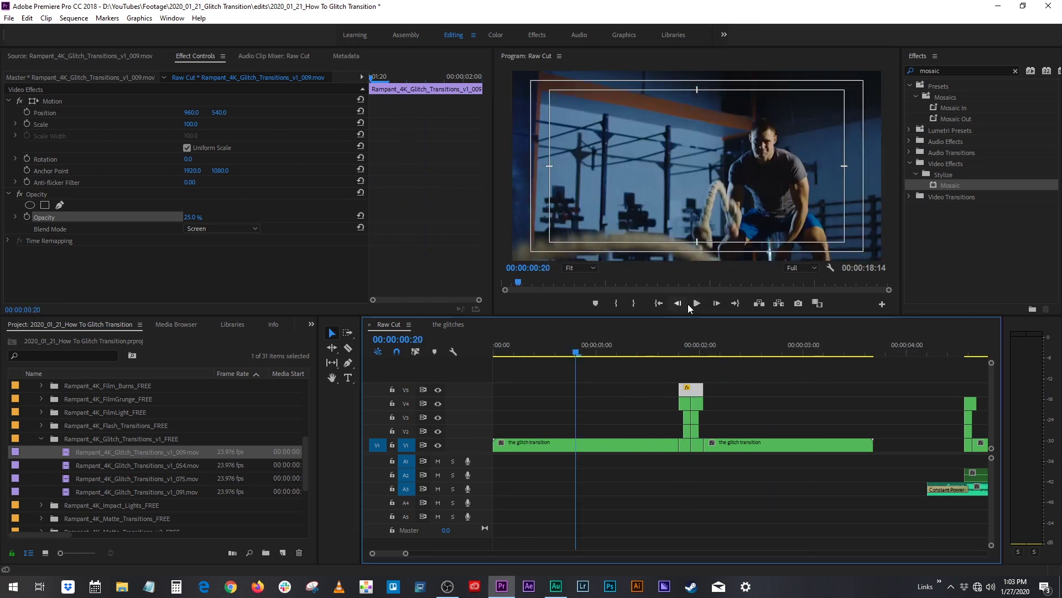
{"action": "left_click", "coordinate": [697, 304]}
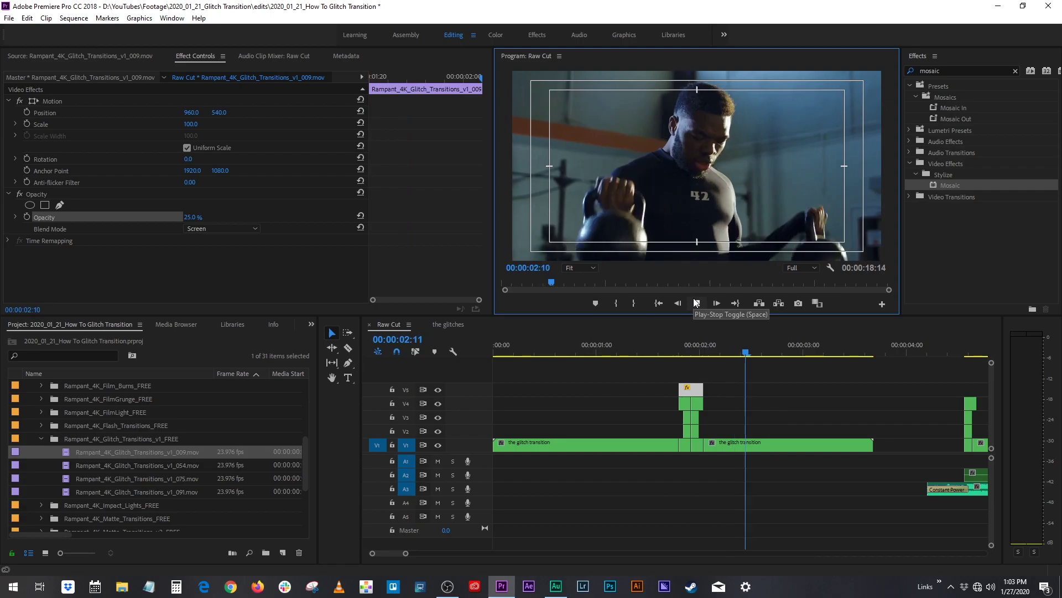